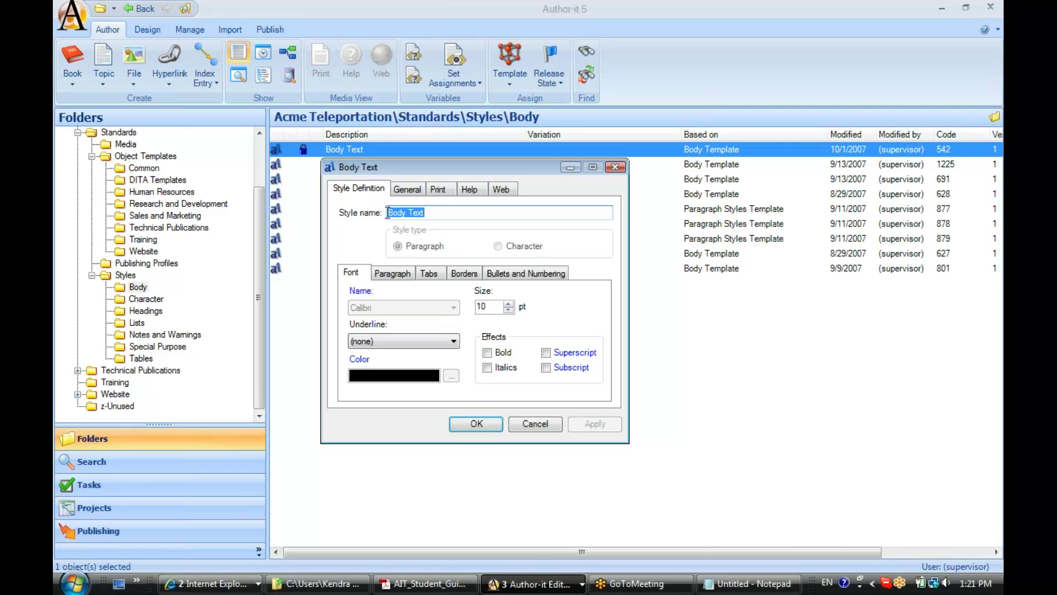
Examine which Word style the Body Text style maps to for print output
click(442, 193)
drag(474, 169, 481, 178)
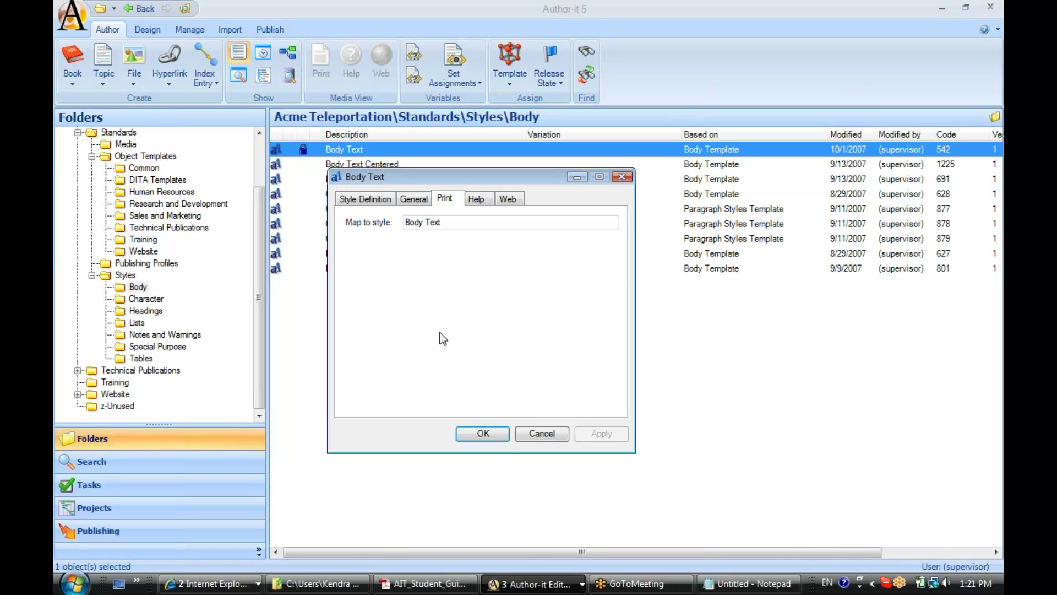
drag(444, 222, 396, 222)
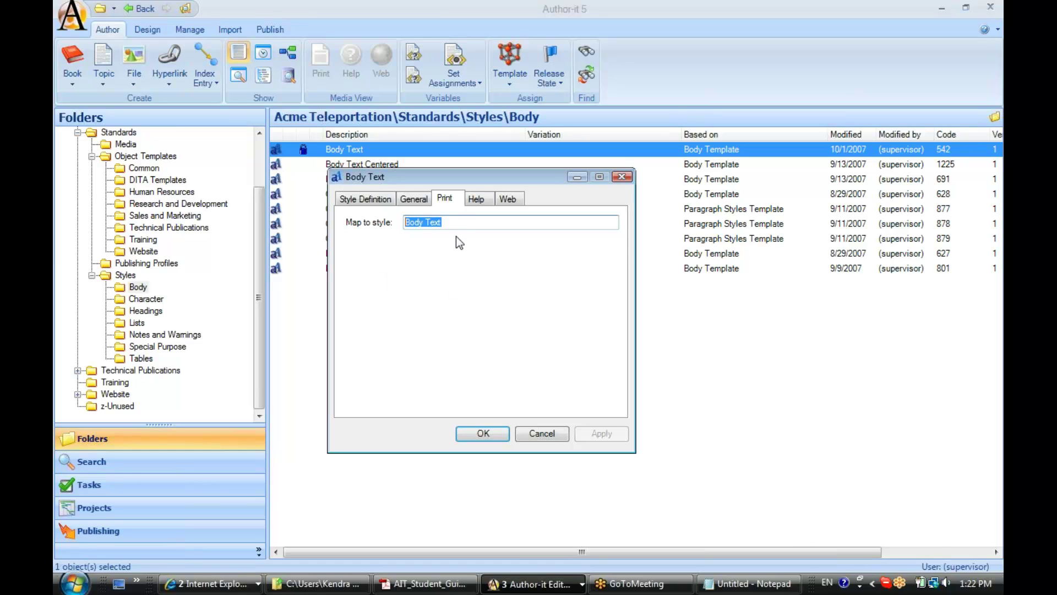
drag(454, 222, 397, 221)
Switch to the file explorer and browse from Student Data to the Word Templates folder inside Templates
click(315, 588)
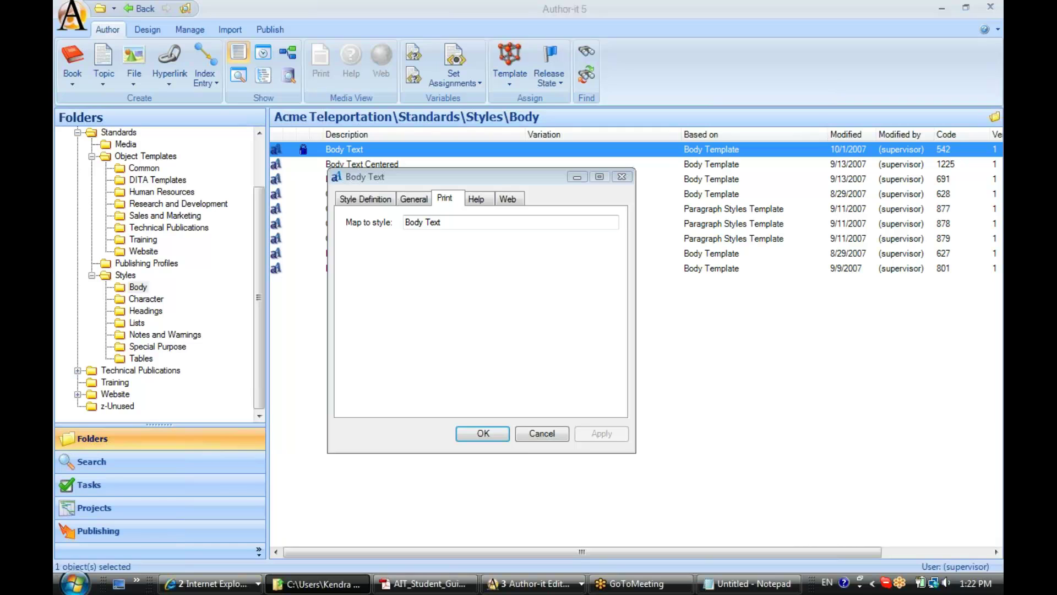
drag(1052, 138, 428, 83)
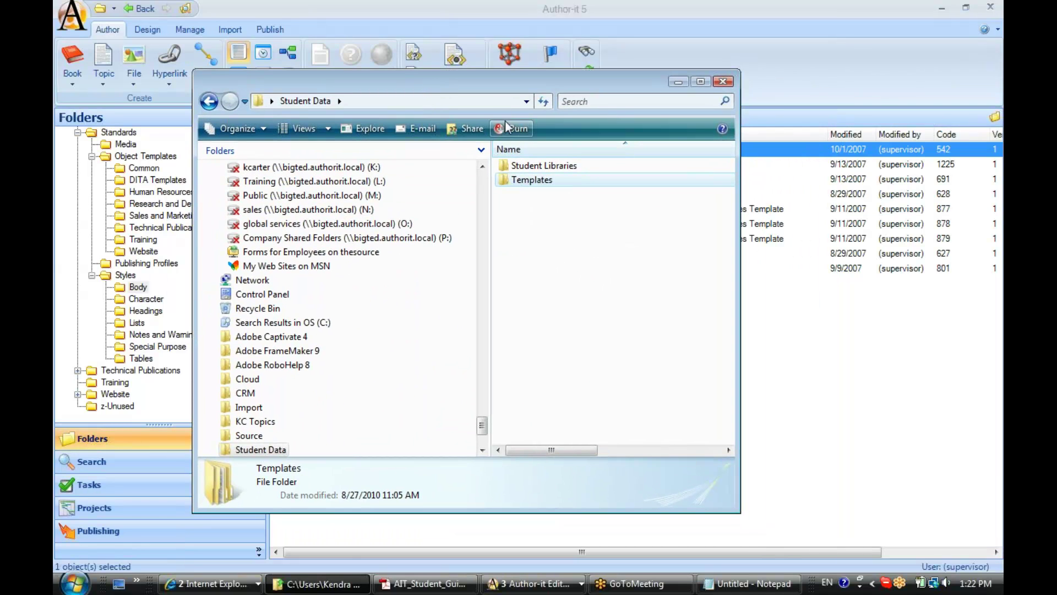
double_click(505, 180)
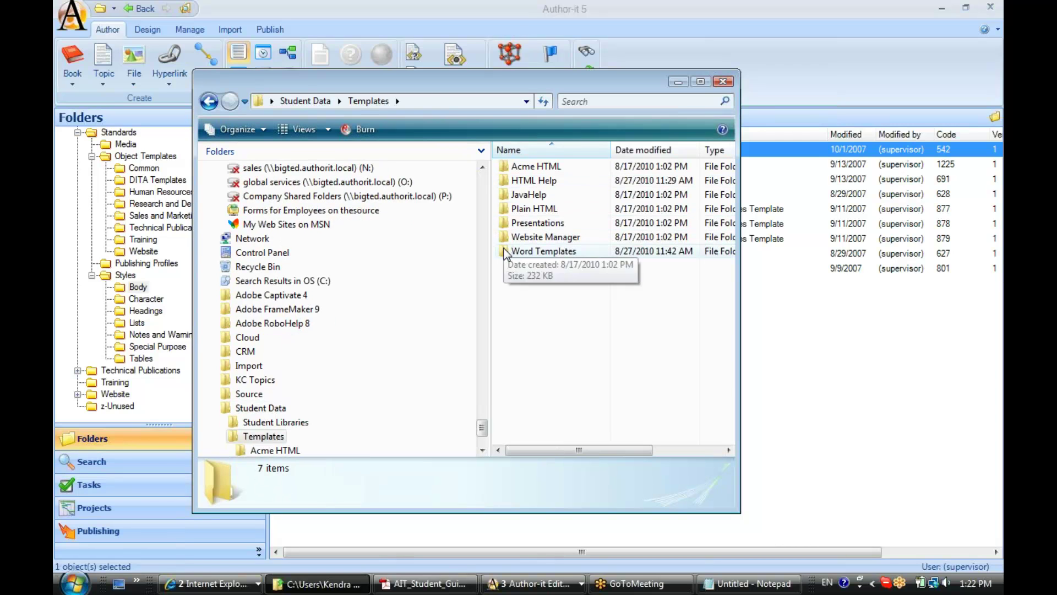
double_click(504, 251)
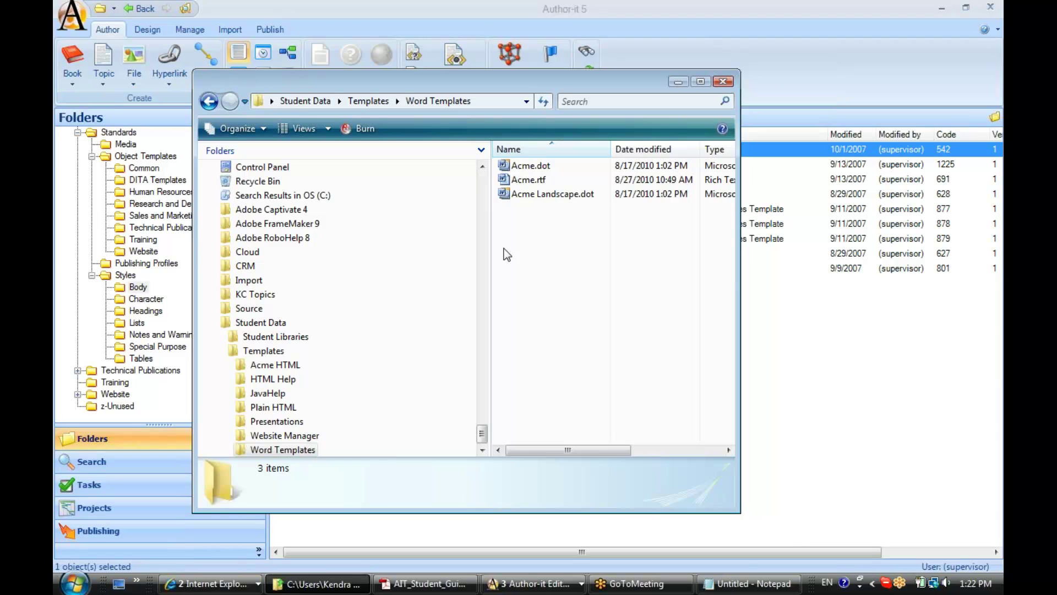
Open the Acme.dot template itself in Word for editing, closing the new document based on it
double_click(512, 167)
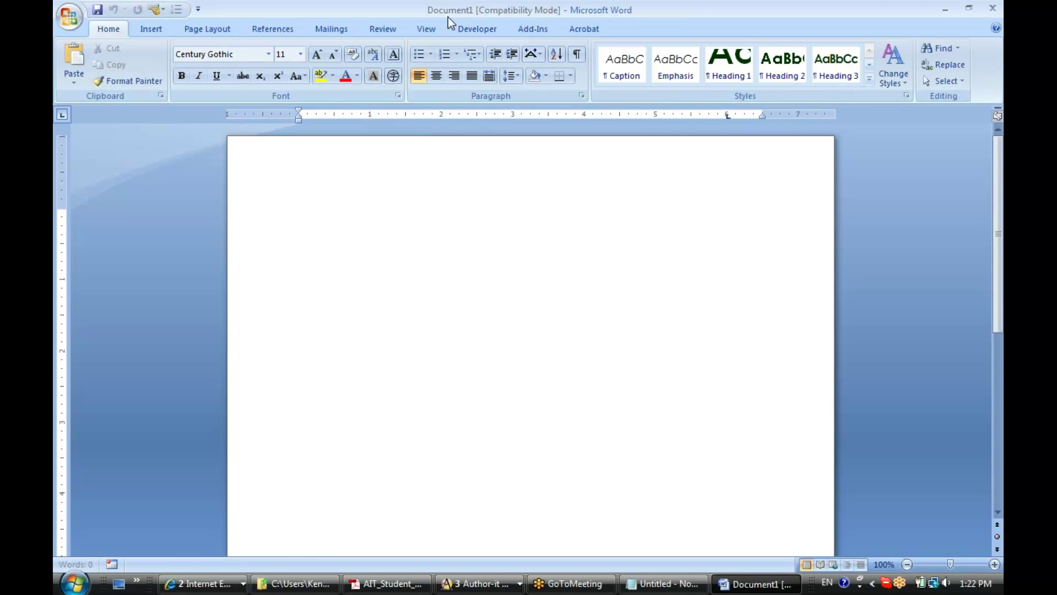
click(993, 10)
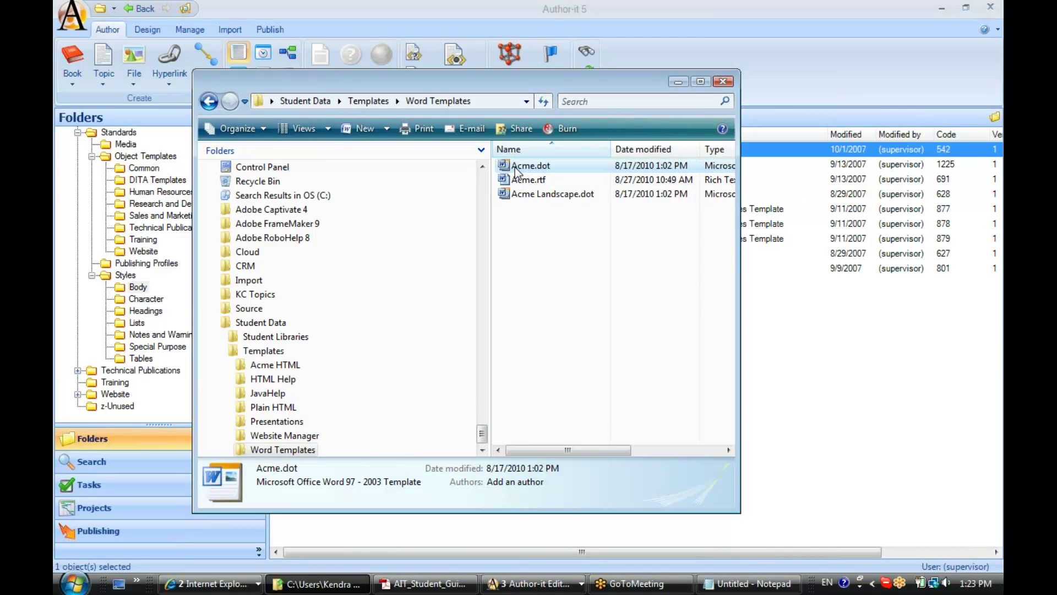
right_click(516, 170)
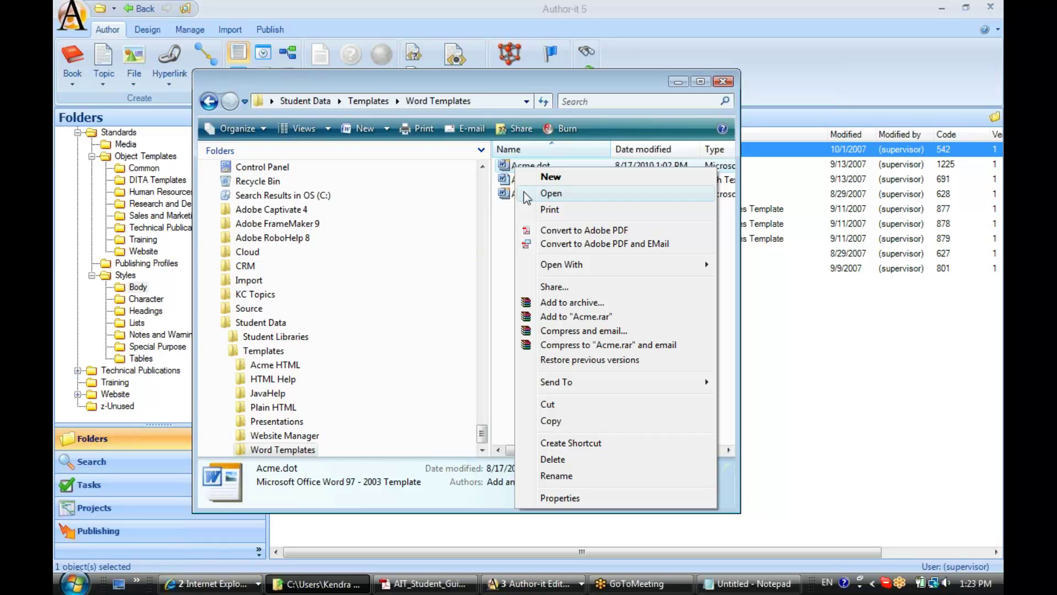
click(551, 193)
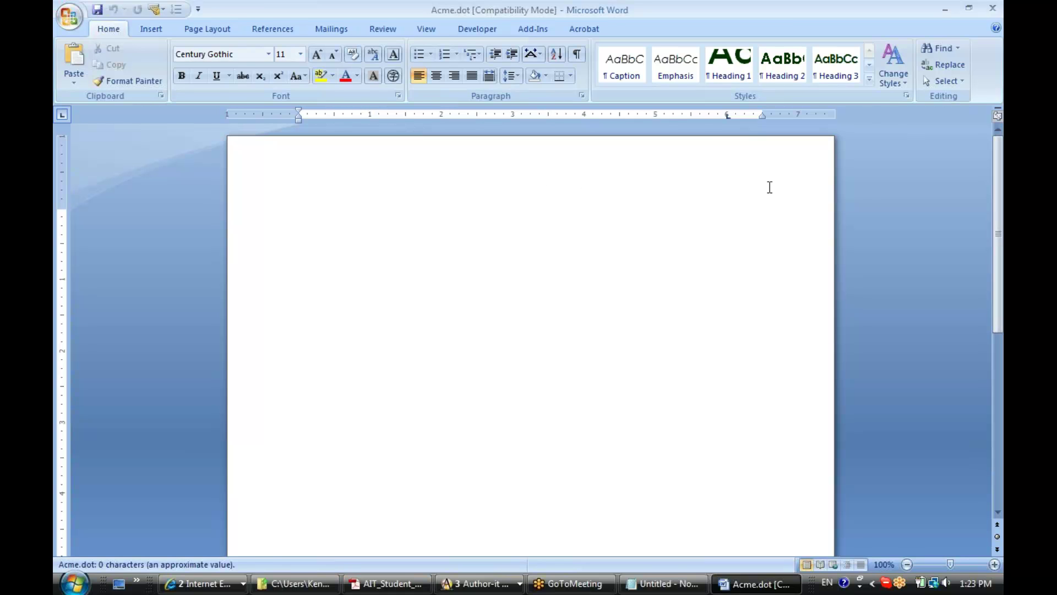
Show the list of styles in Acme.dot and compare its Body Text style with the print mapping in Author-it
click(907, 94)
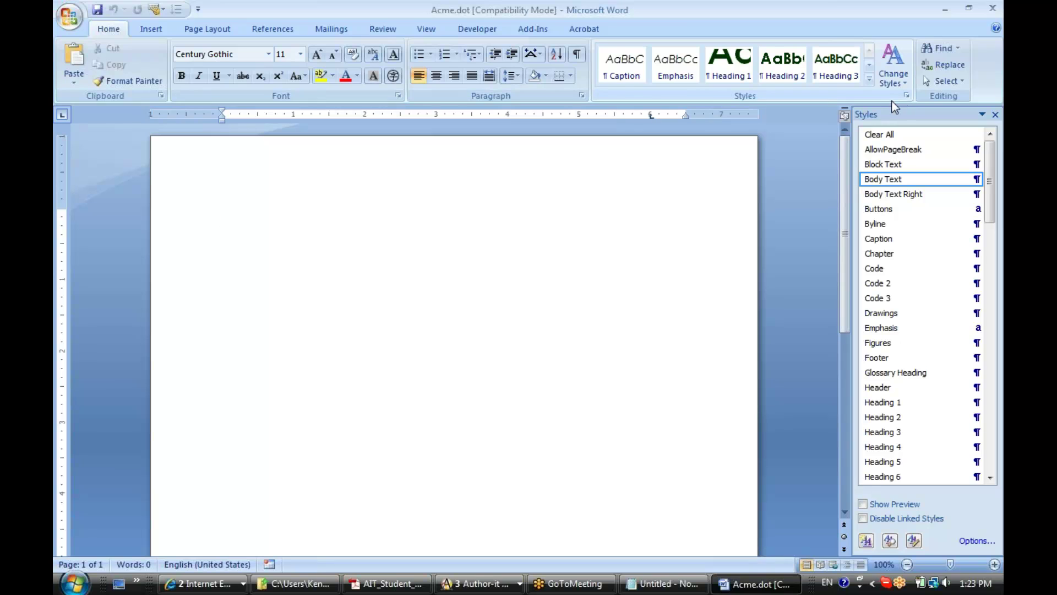
mouse_move(890, 176)
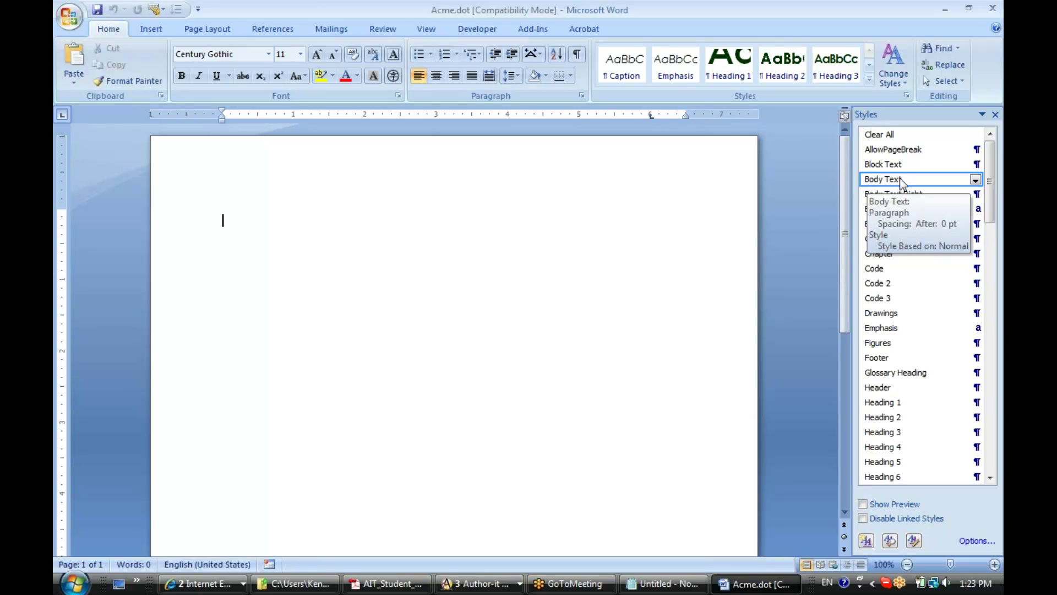
click(493, 582)
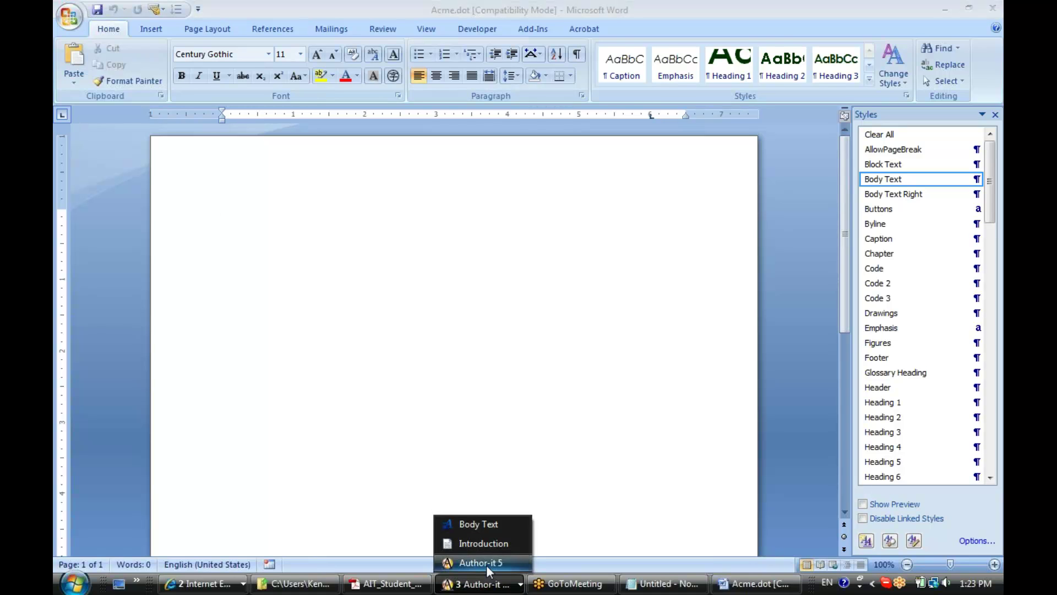
click(487, 524)
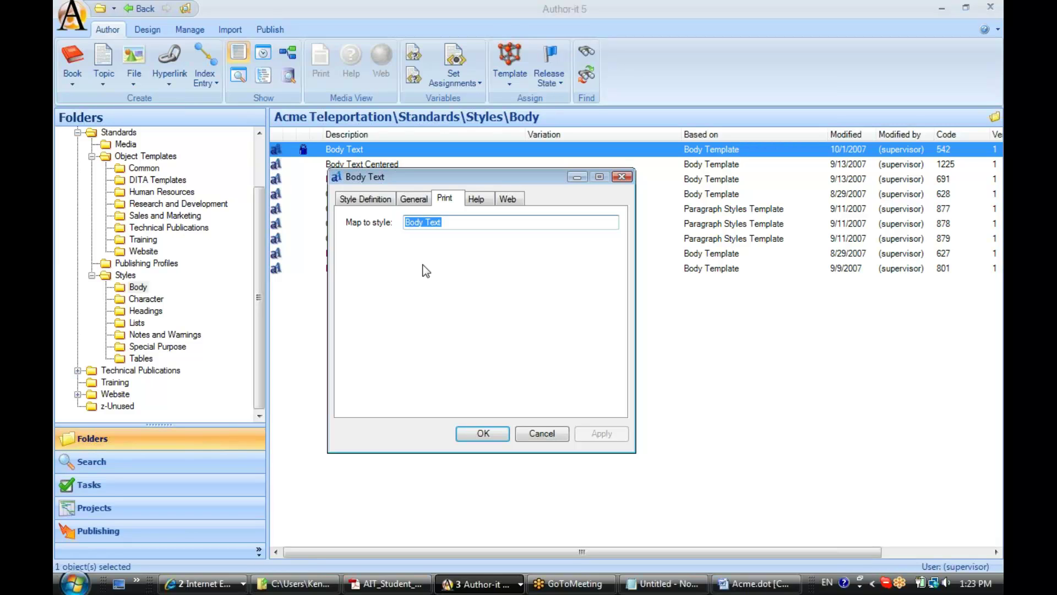
Review the Body Text style's formatting in Acme.dot without changing it, and close the template and Author-it's Body Text style properties
click(751, 584)
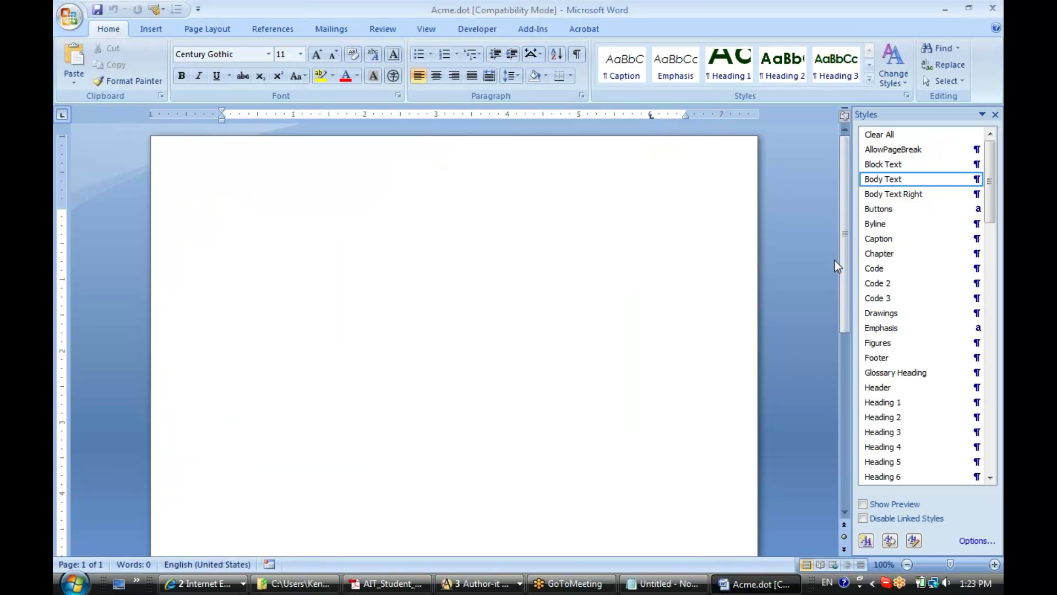
mouse_move(919, 184)
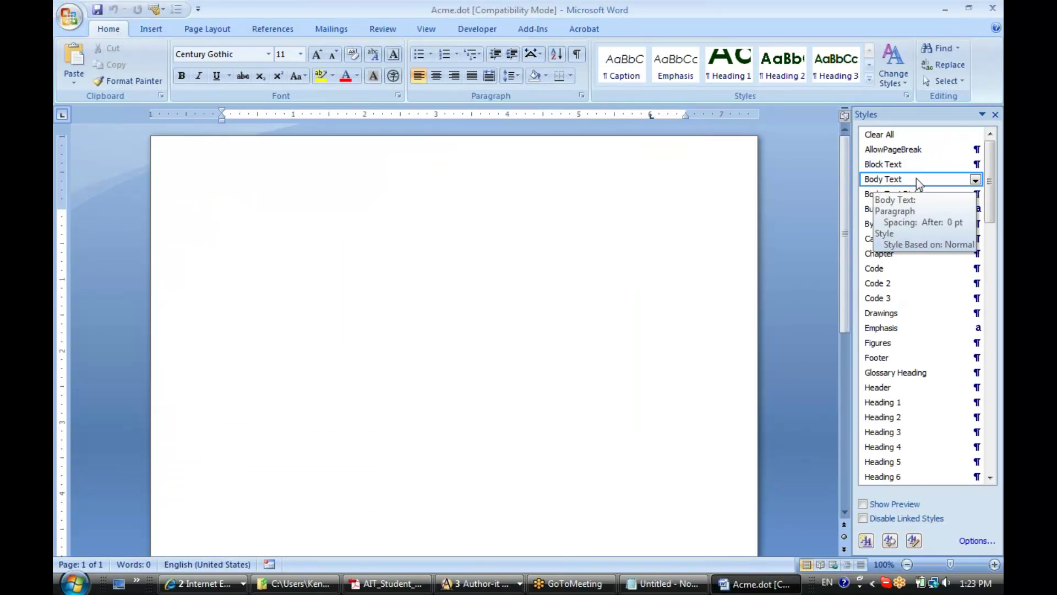
click(975, 180)
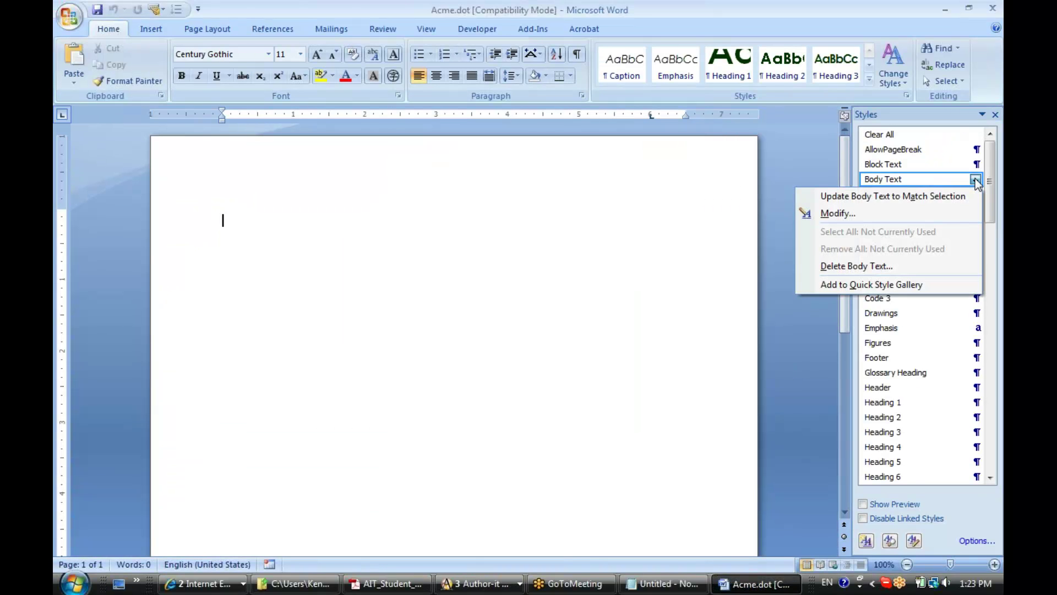
click(881, 213)
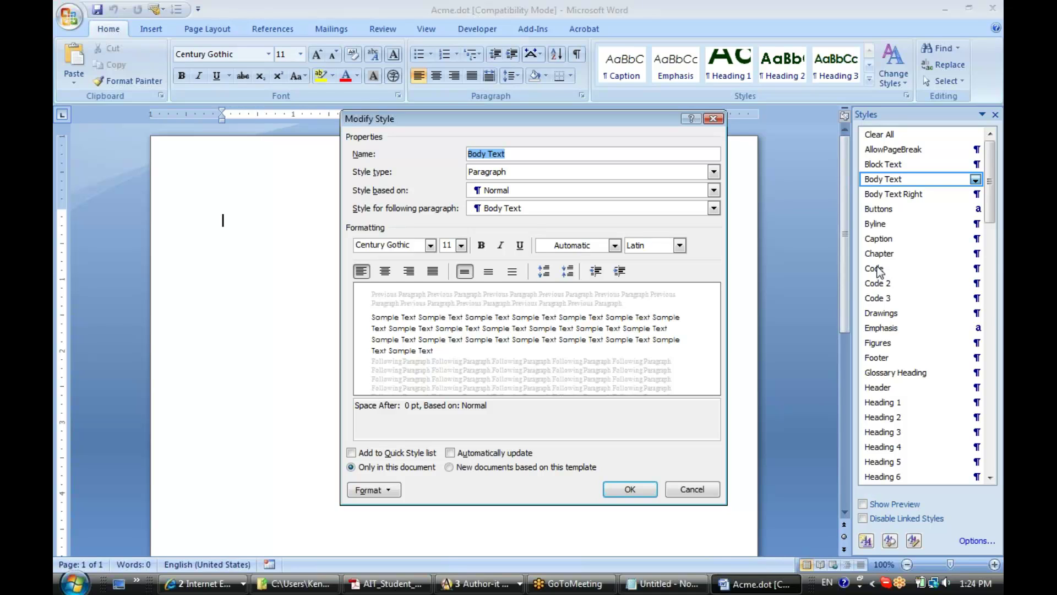
click(695, 489)
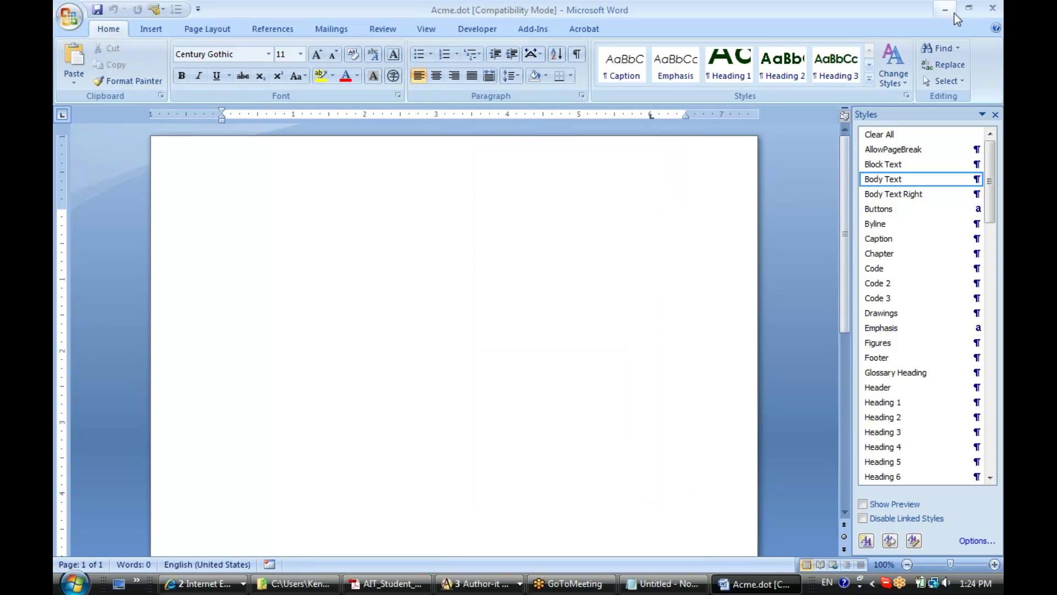
click(993, 8)
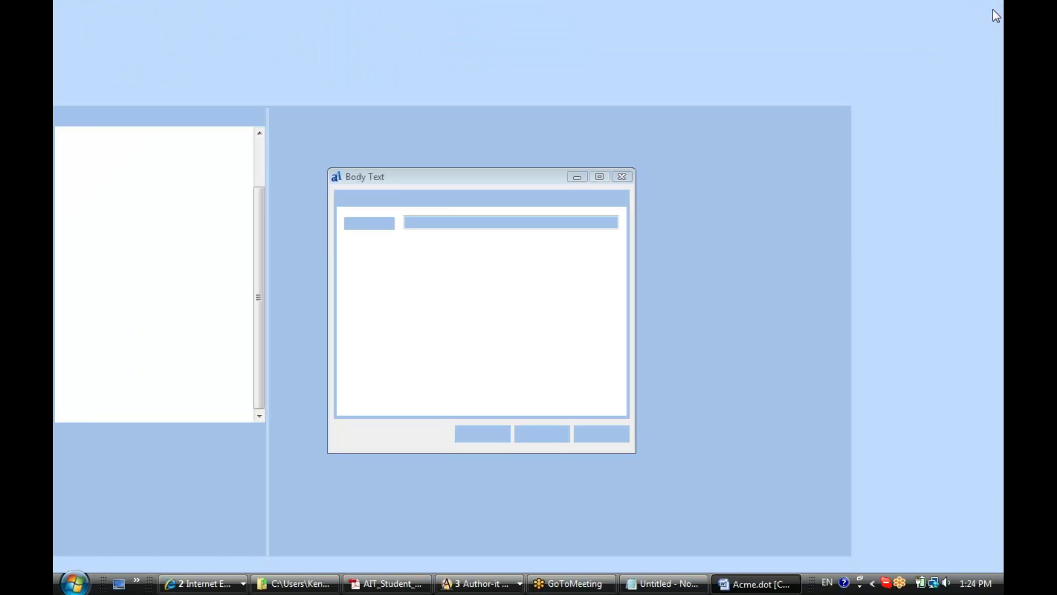
click(484, 434)
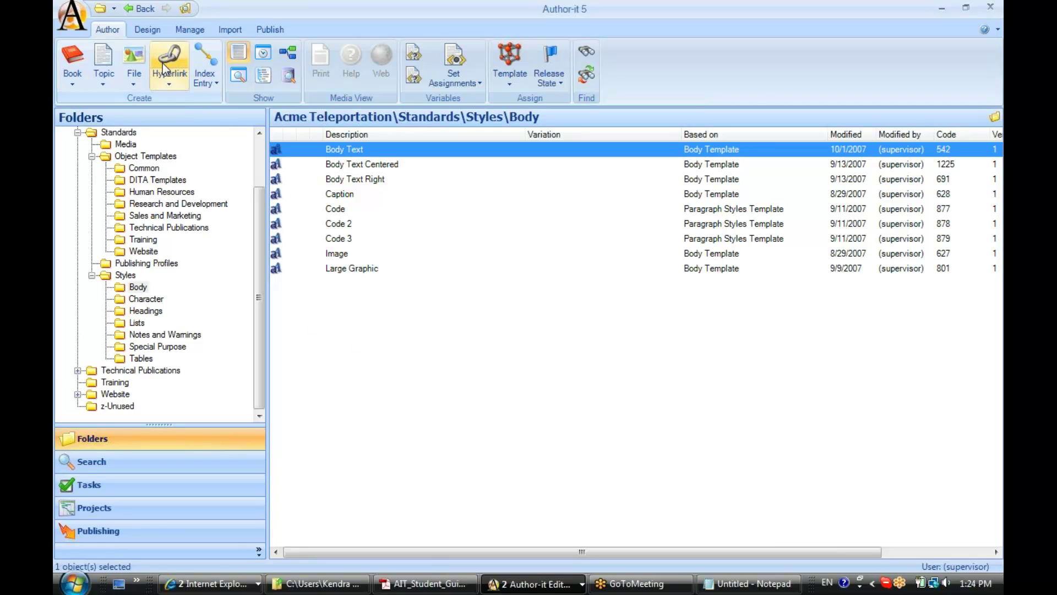
Create a new style object based on Body Template with the description "Module Introduction" and apply it
click(147, 30)
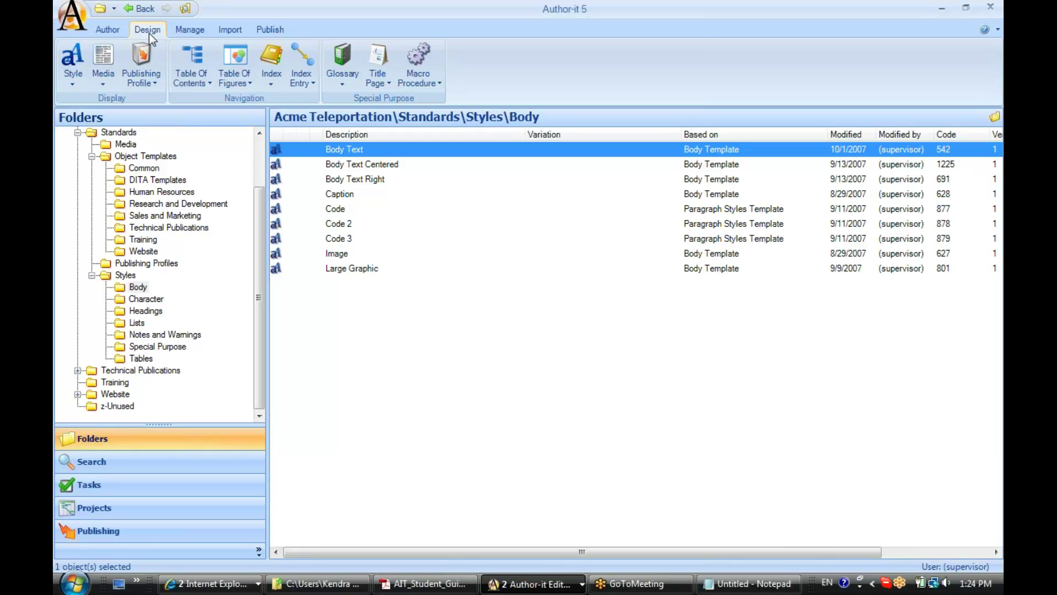
click(72, 83)
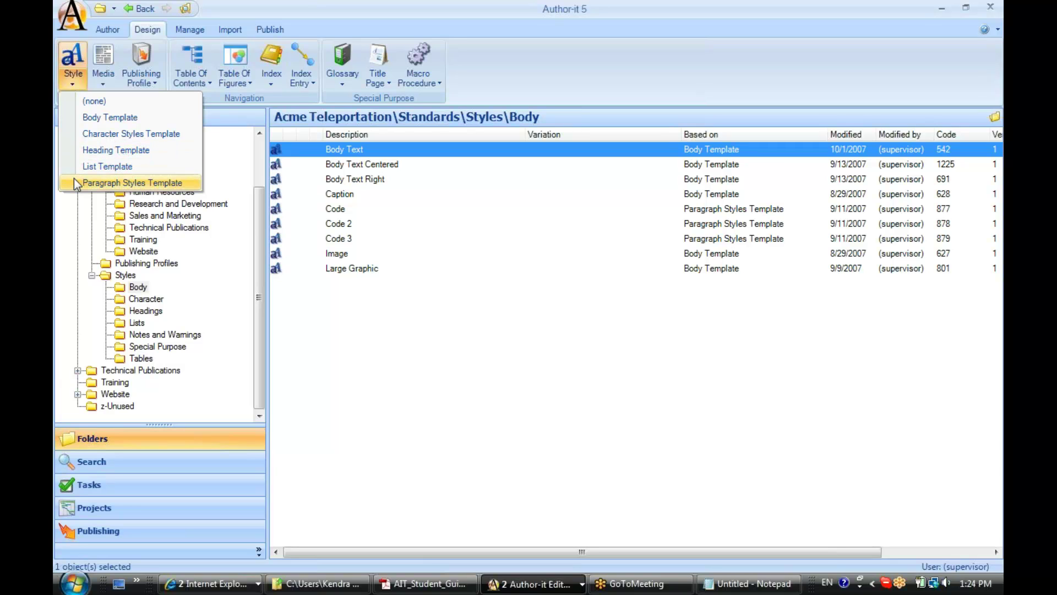
click(76, 123)
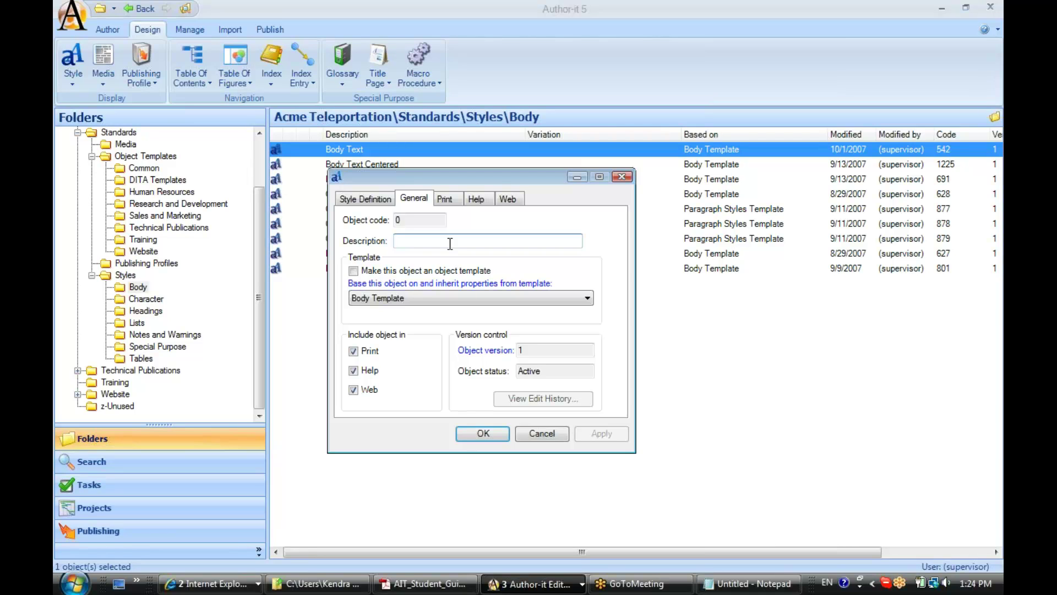
text(Module )
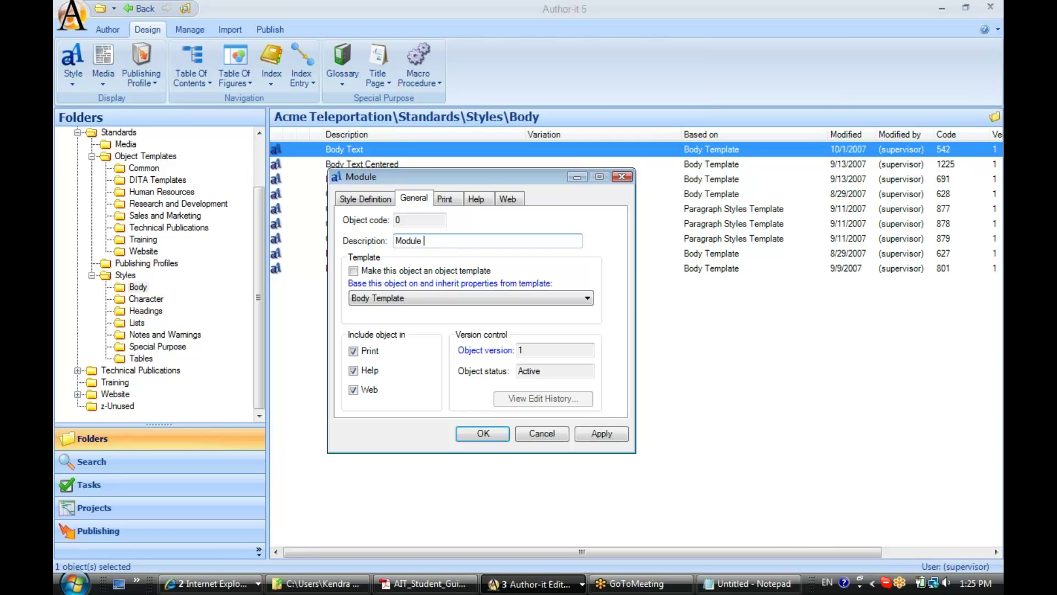
text(Introduction)
click(596, 434)
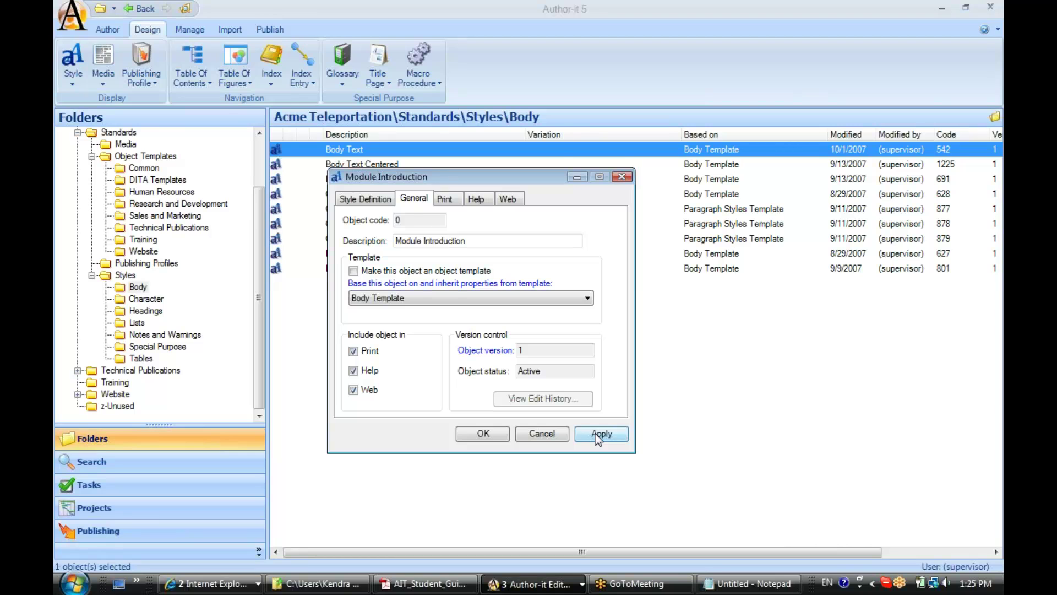
Check the Module Introduction style's print mapping and its style name in the style definition
drag(520, 178, 574, 175)
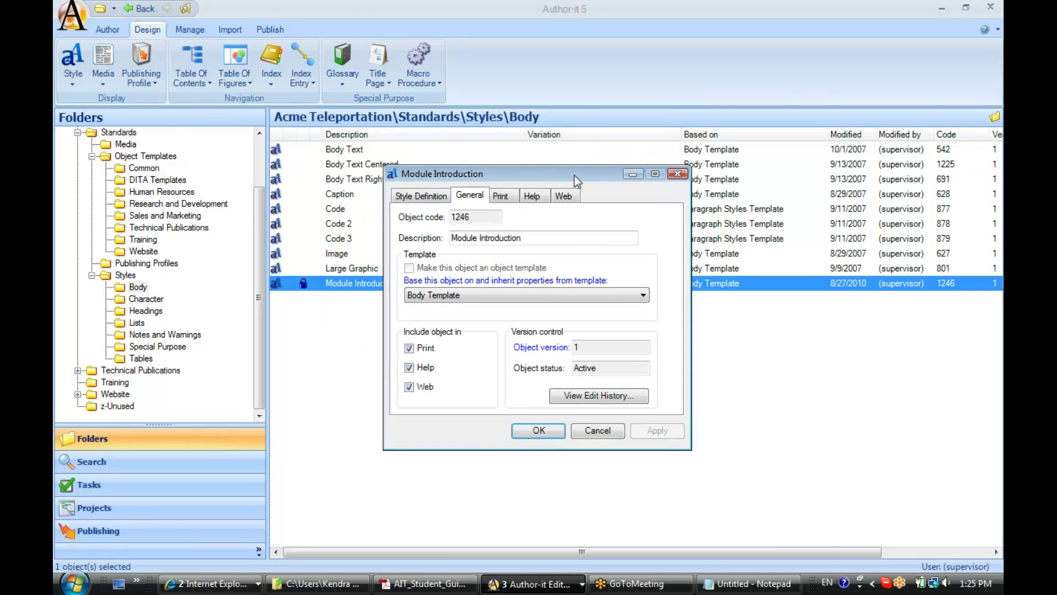
click(503, 198)
drag(549, 219, 461, 219)
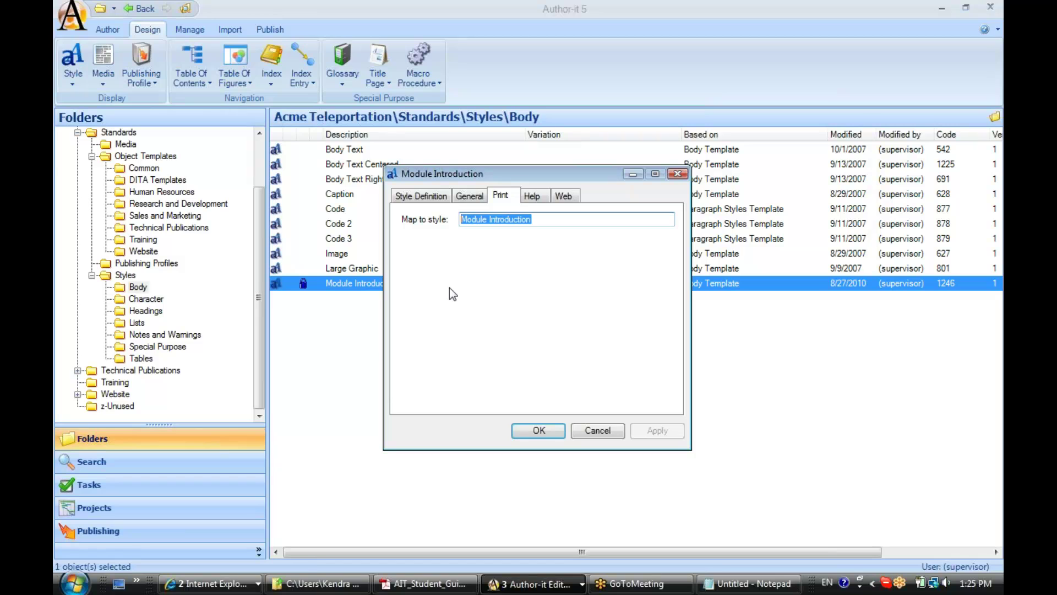
click(418, 199)
drag(531, 177, 664, 185)
drag(661, 226, 576, 231)
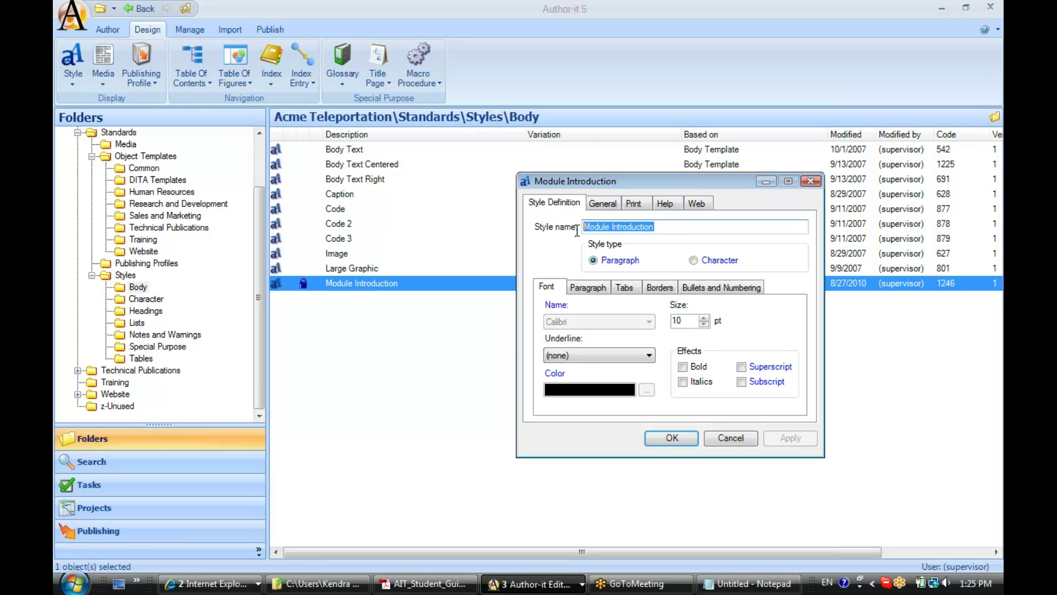
drag(656, 185, 668, 181)
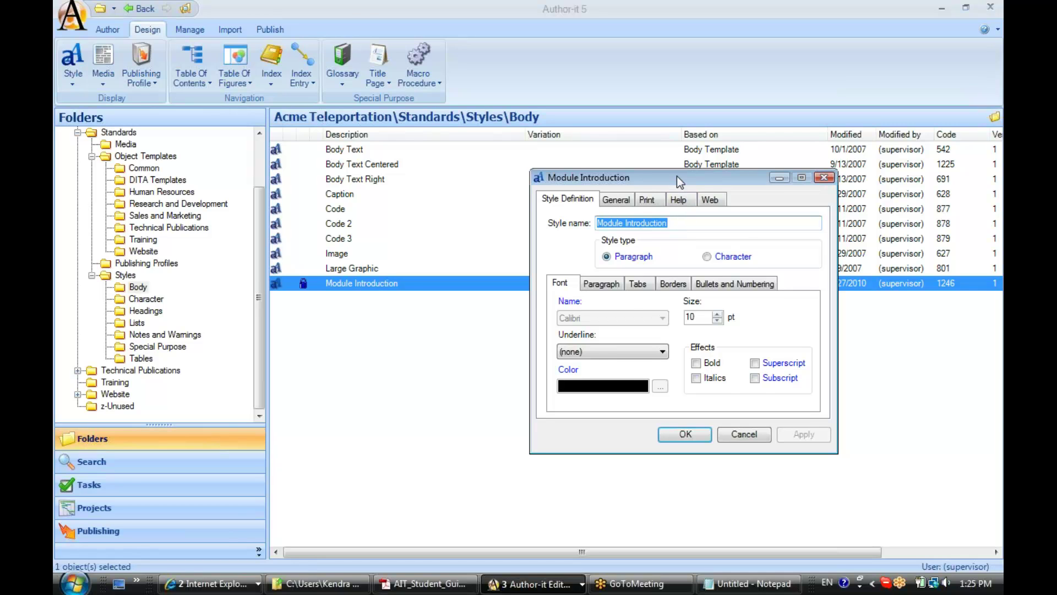
drag(676, 176, 696, 175)
Check the Body paragraph styles offered in the open Introduction topic, close the topic and return to the Module Introduction style
click(536, 582)
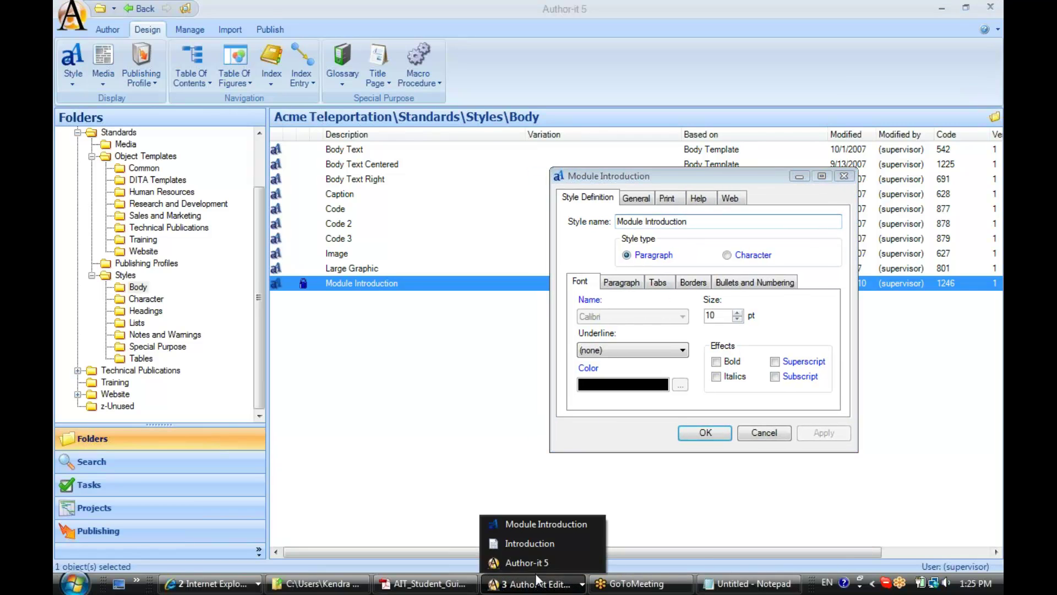
click(536, 542)
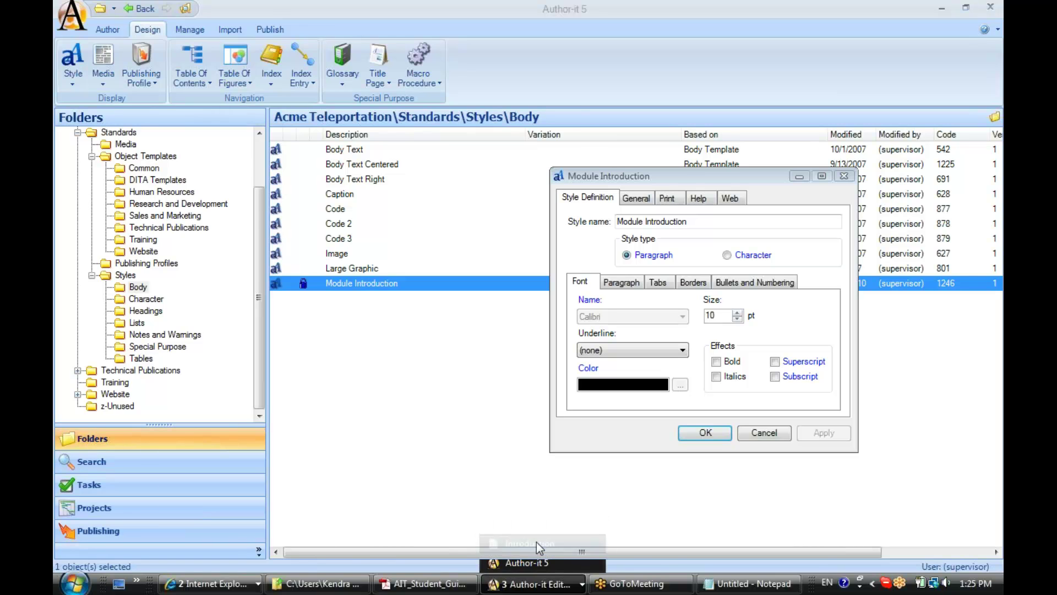
click(333, 199)
mouse_move(331, 234)
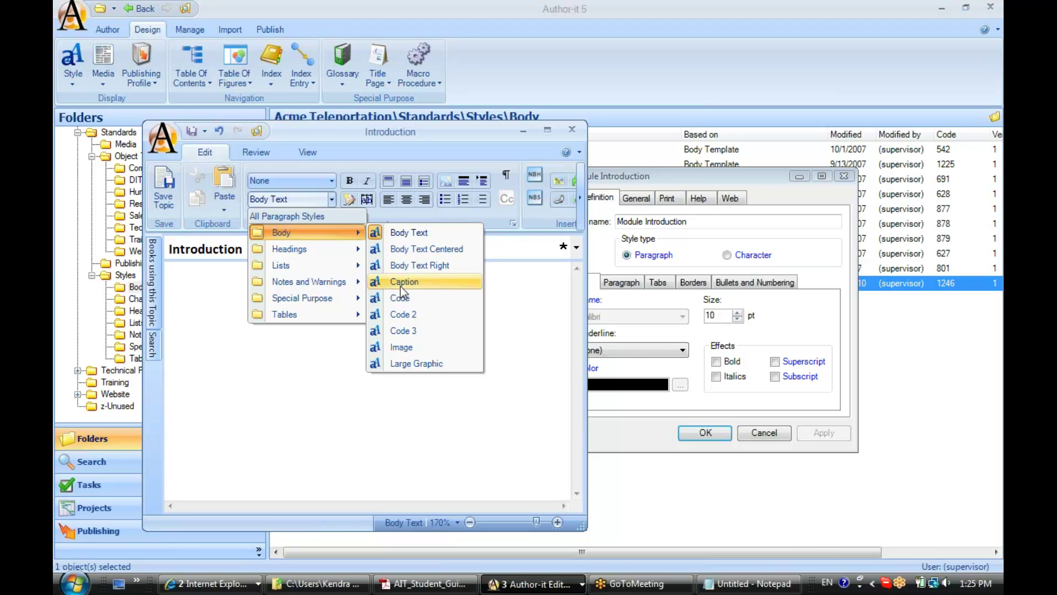
click(513, 138)
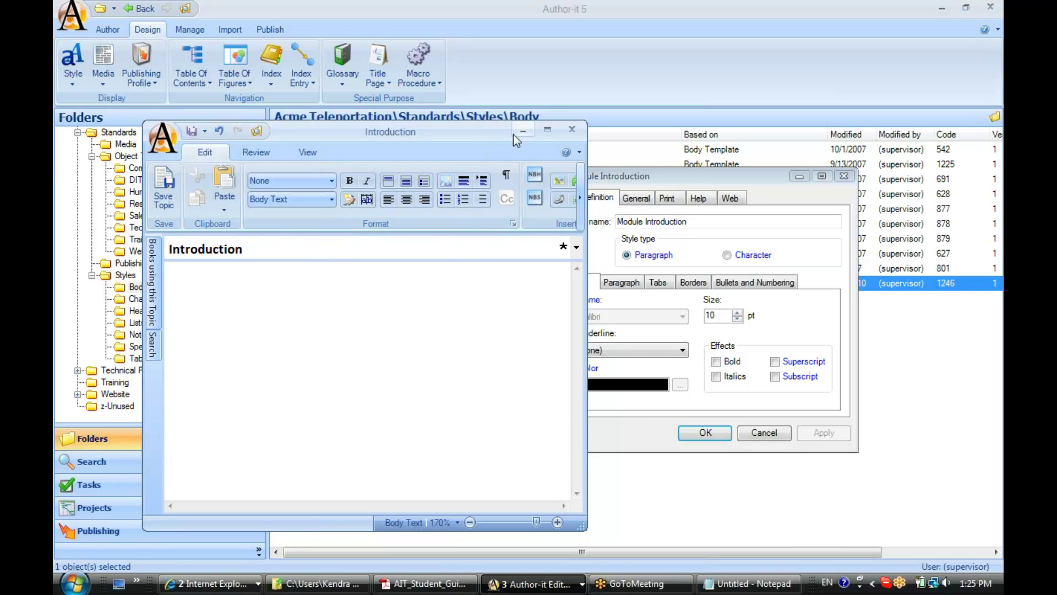
click(570, 132)
click(561, 342)
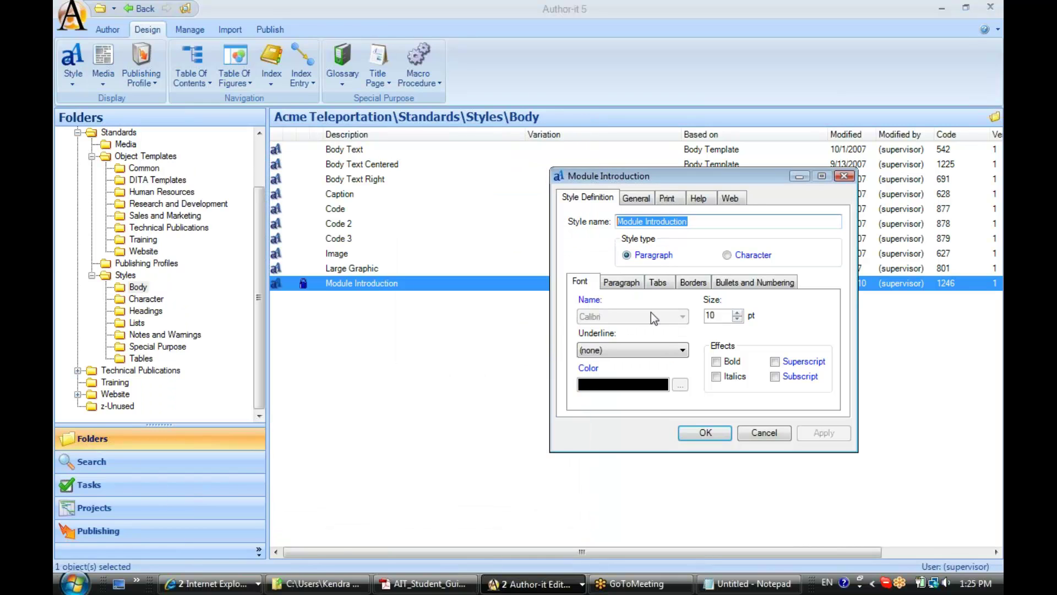
Set the Module Introduction style's font size to 14 pt
drag(740, 177, 655, 172)
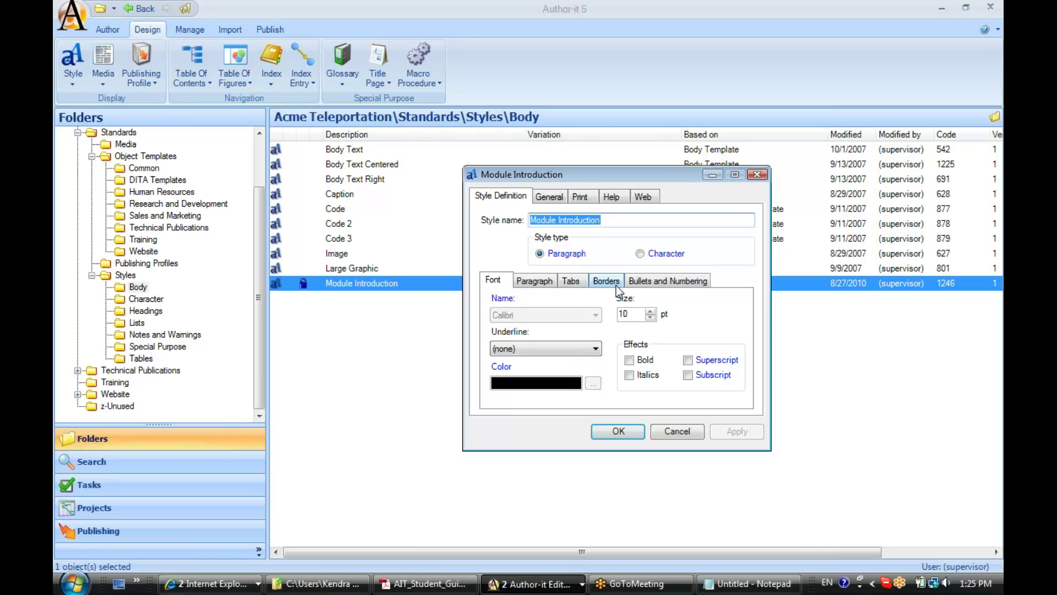
double_click(635, 317)
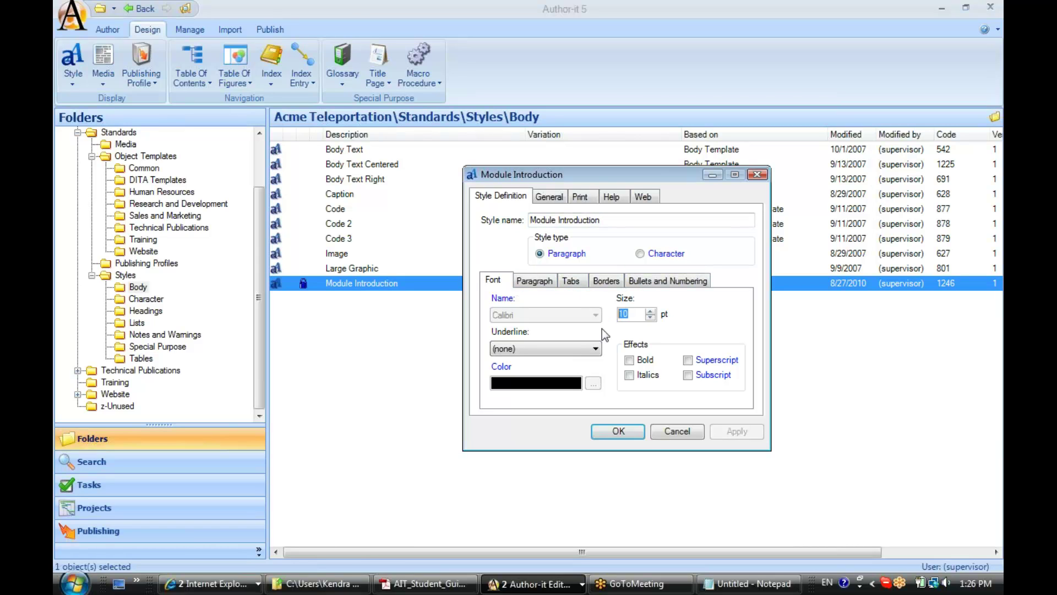
text(14)
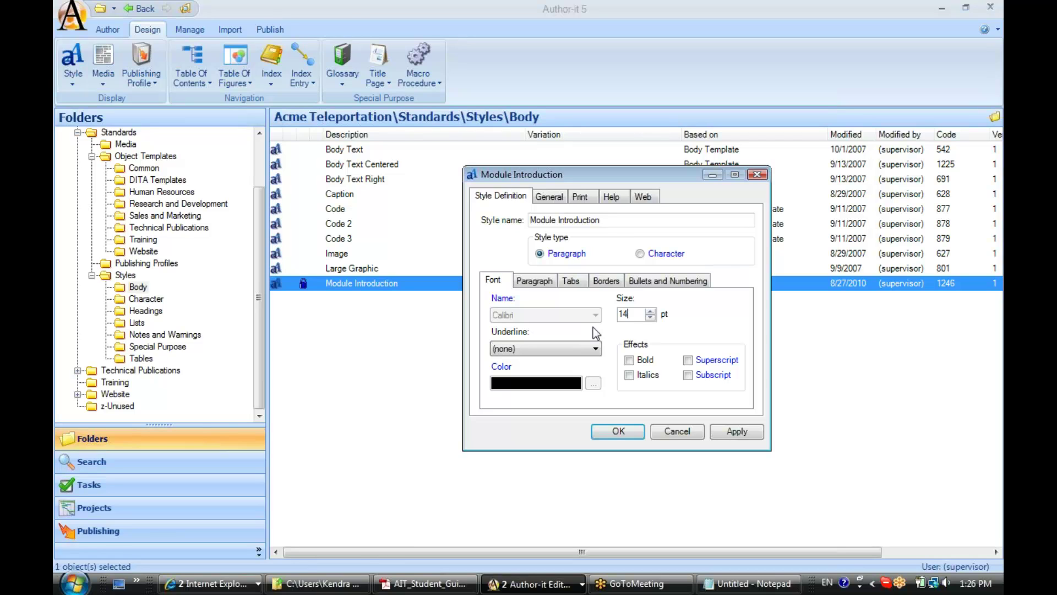
Give the Module Introduction style a left indentation of 1.27 cm and centered alignment
click(535, 280)
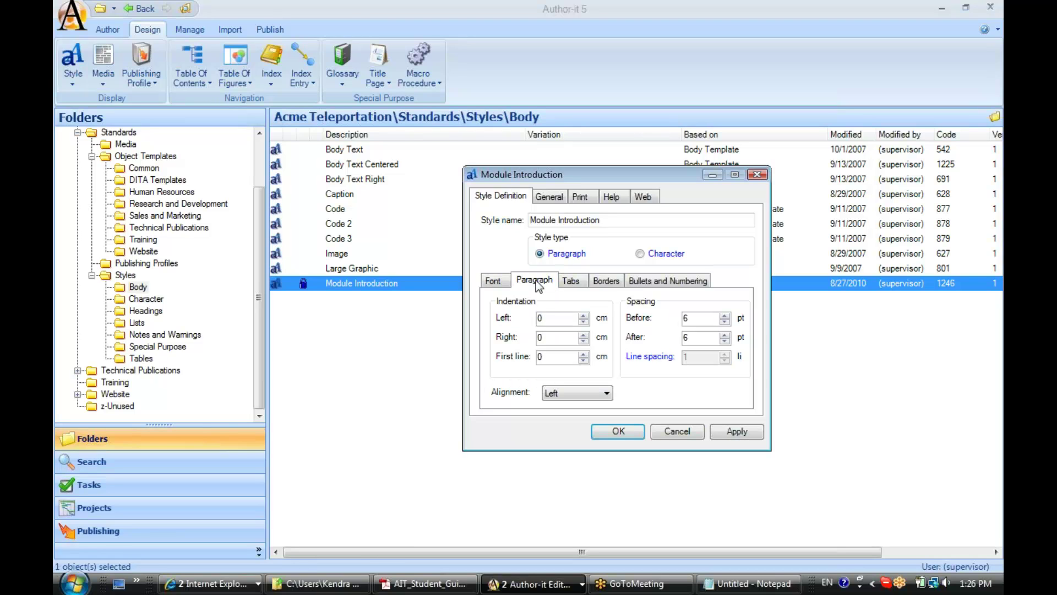
click(553, 321)
key(BackSpace)
text(1.27)
click(604, 393)
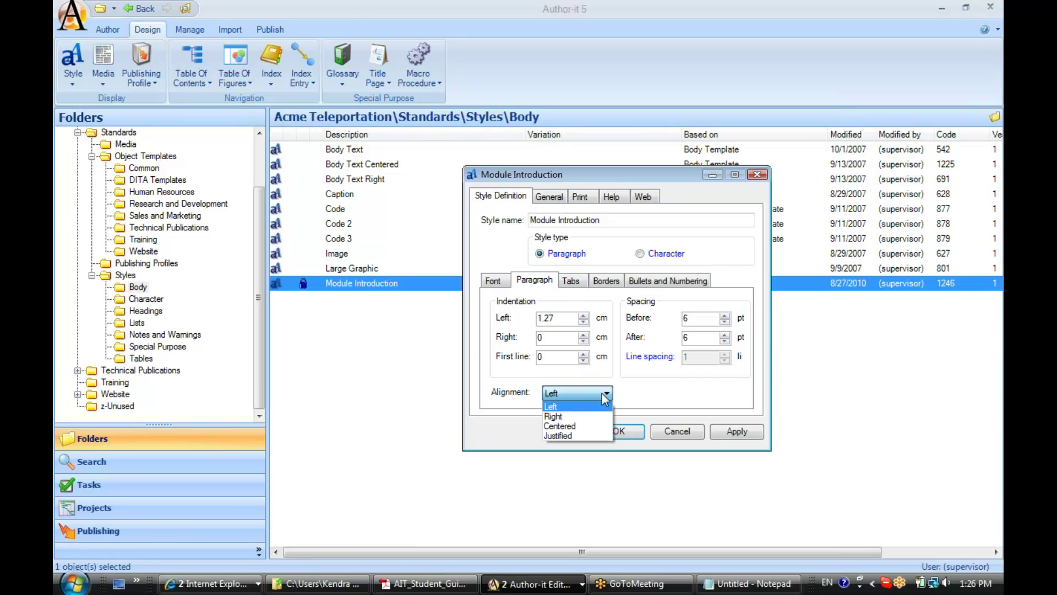
click(597, 425)
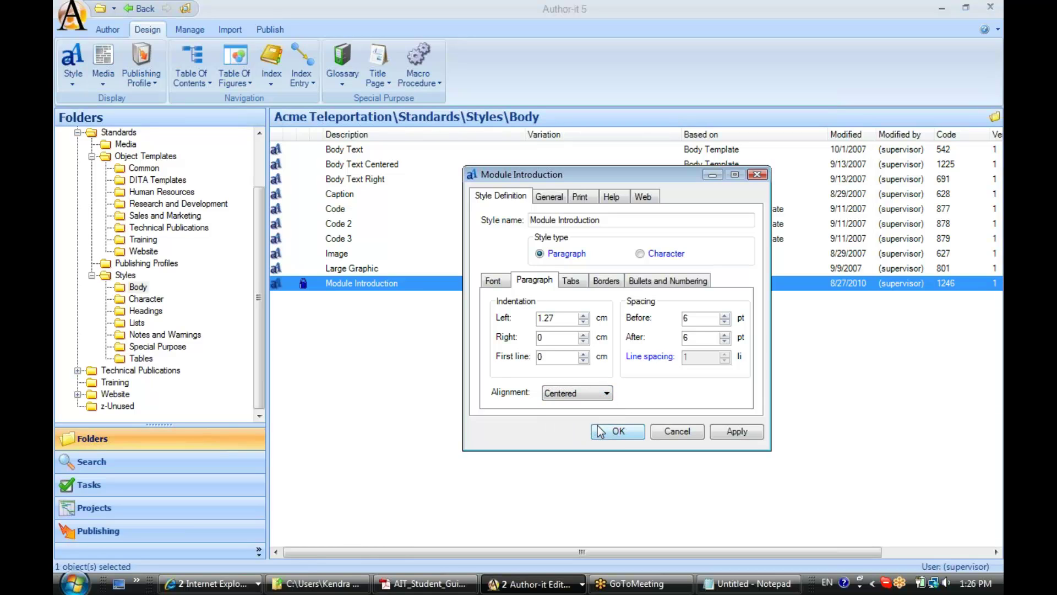
Add a standard top border to the Module Introduction style, leave bullets and numbering at None, and save the style
click(571, 282)
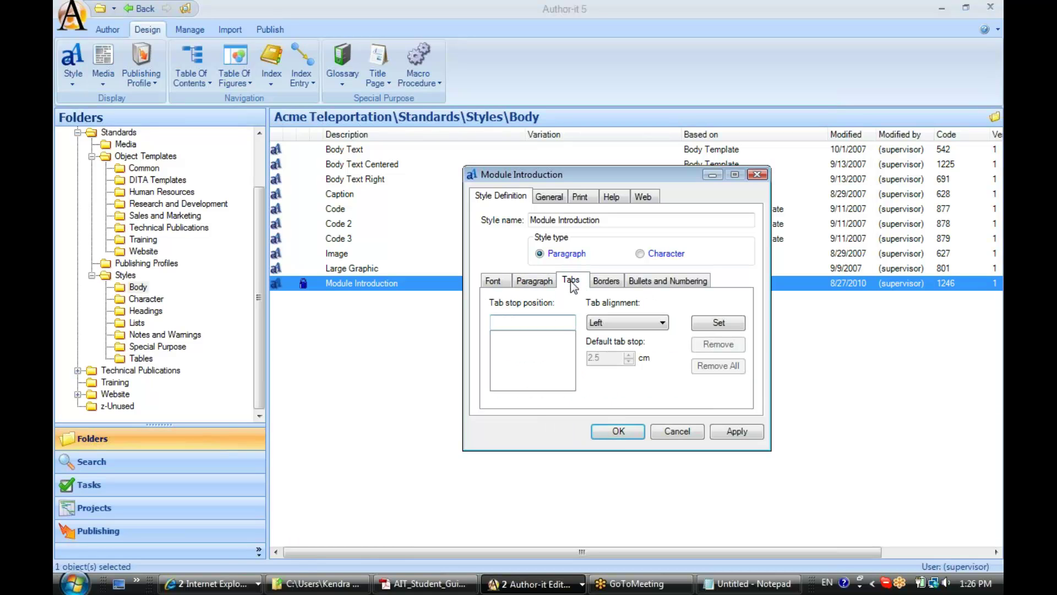
click(601, 284)
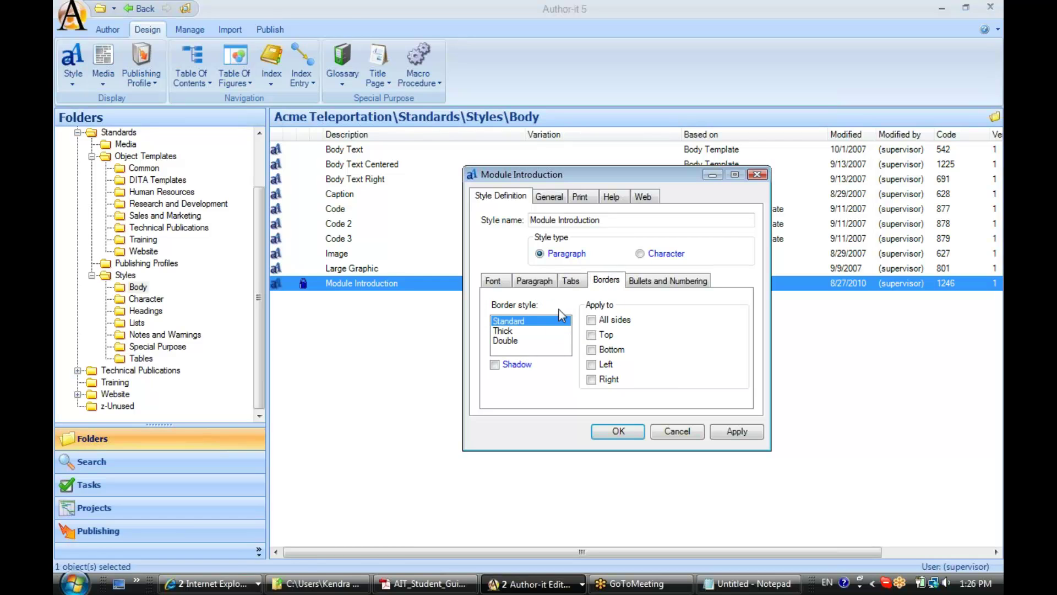
click(592, 335)
click(668, 282)
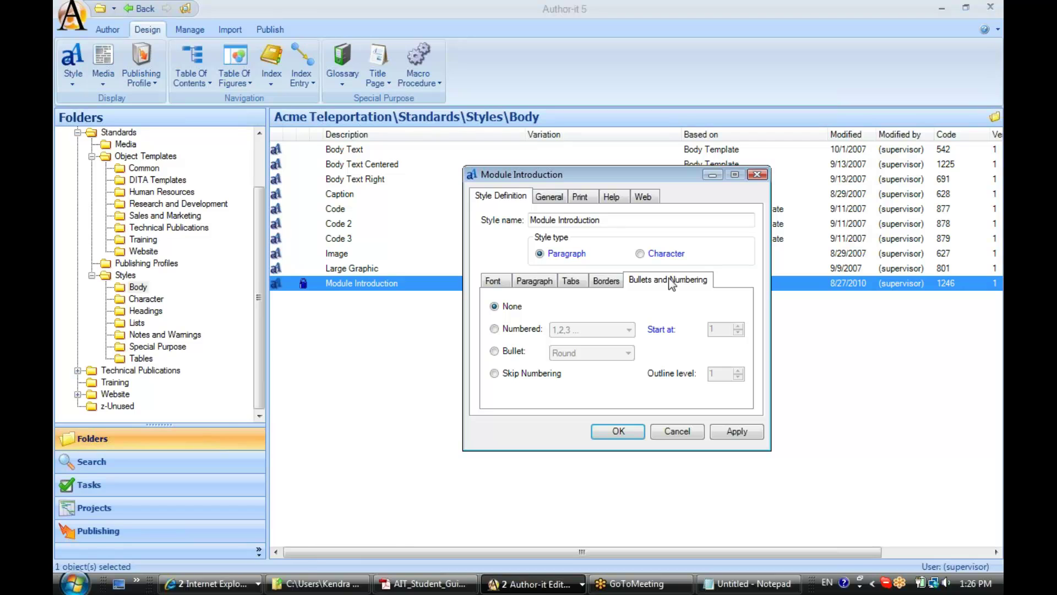
click(619, 432)
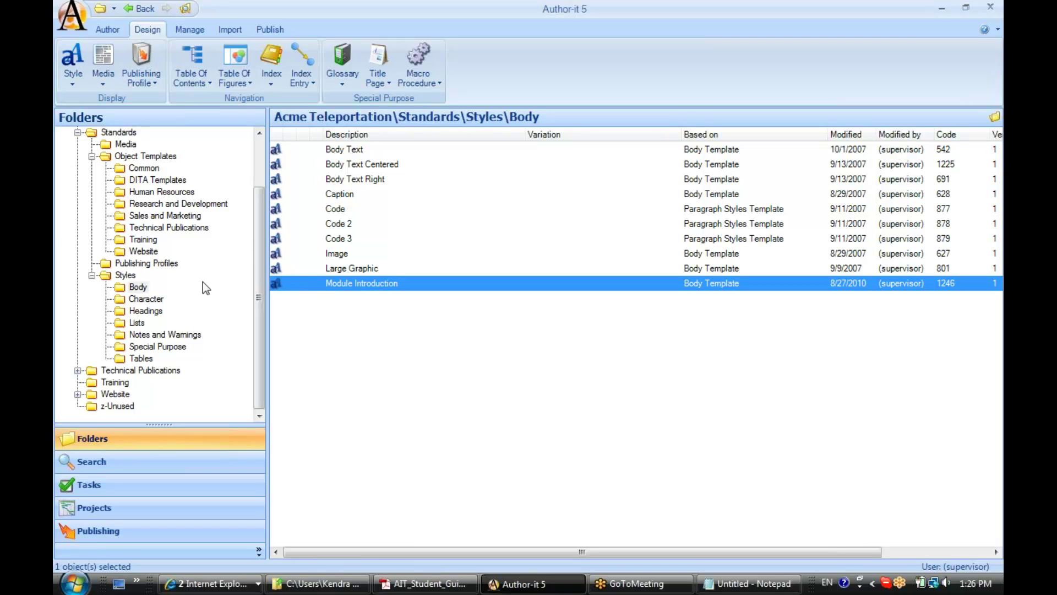
Create a new style in the Character styles folder based on Character Styles Template with the description "Bold/Italic"
click(153, 302)
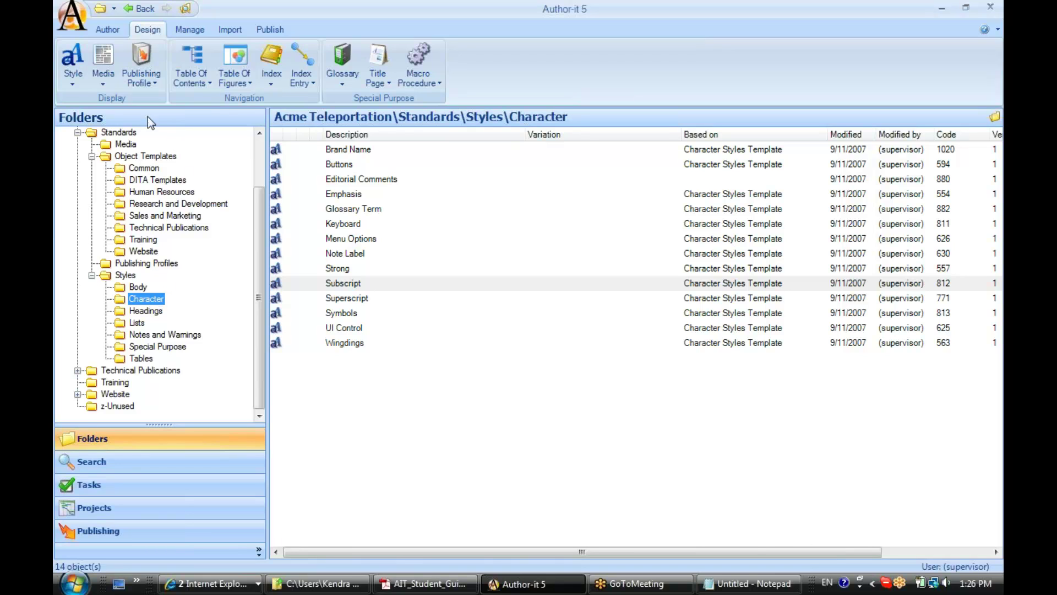
click(72, 84)
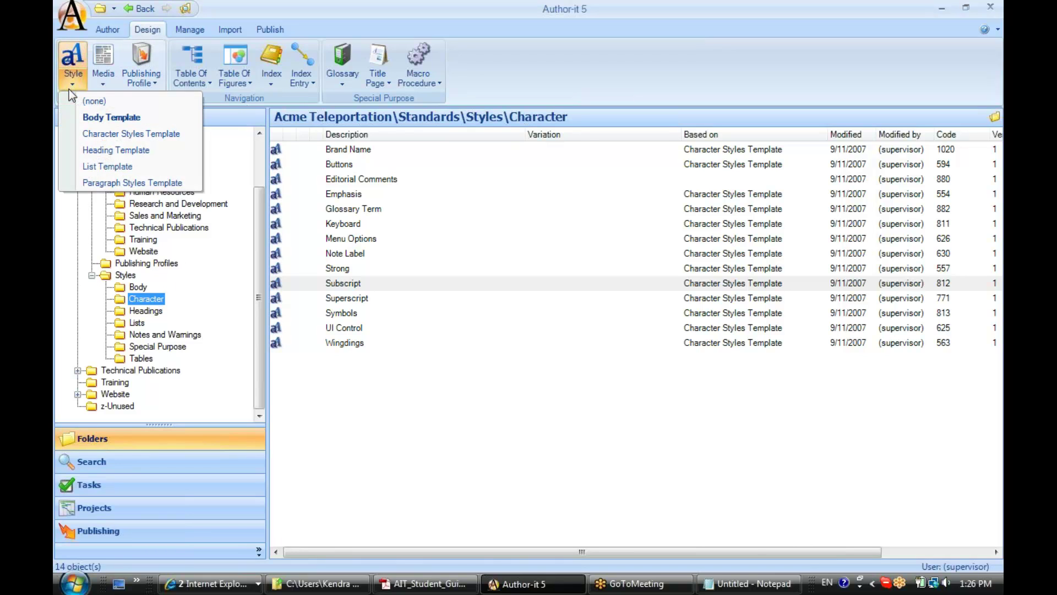
click(75, 138)
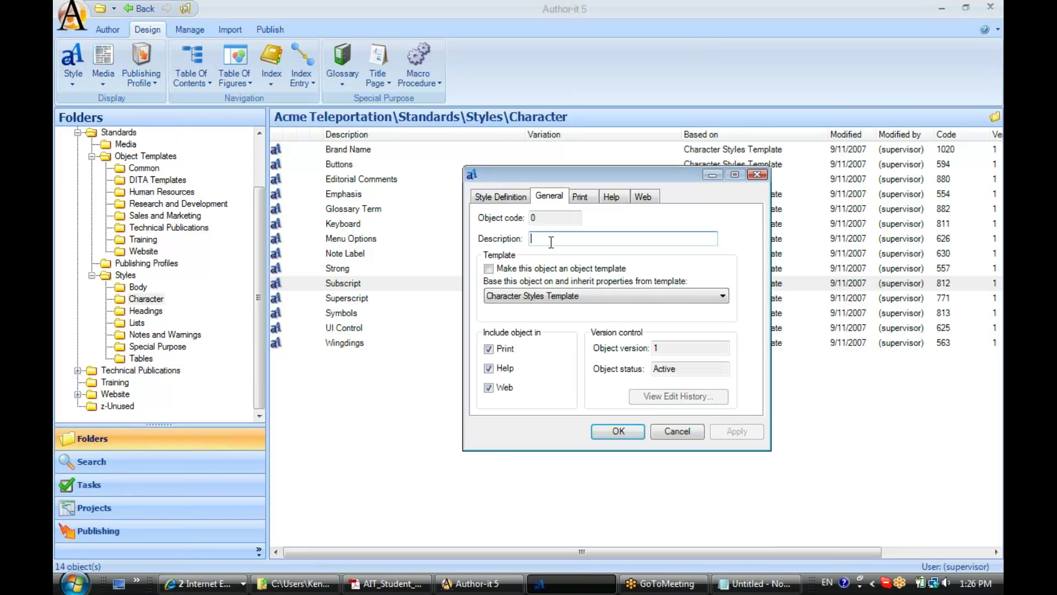
text(Bold/Italic)
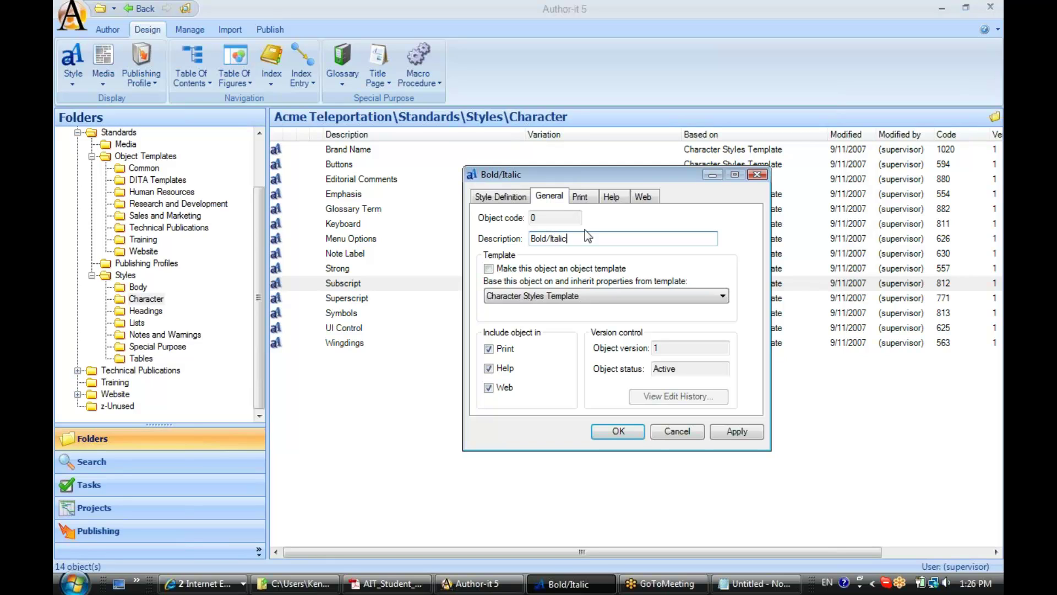
Check the Bold/Italic style's print mapping and its style name in the style definition
click(580, 197)
click(592, 221)
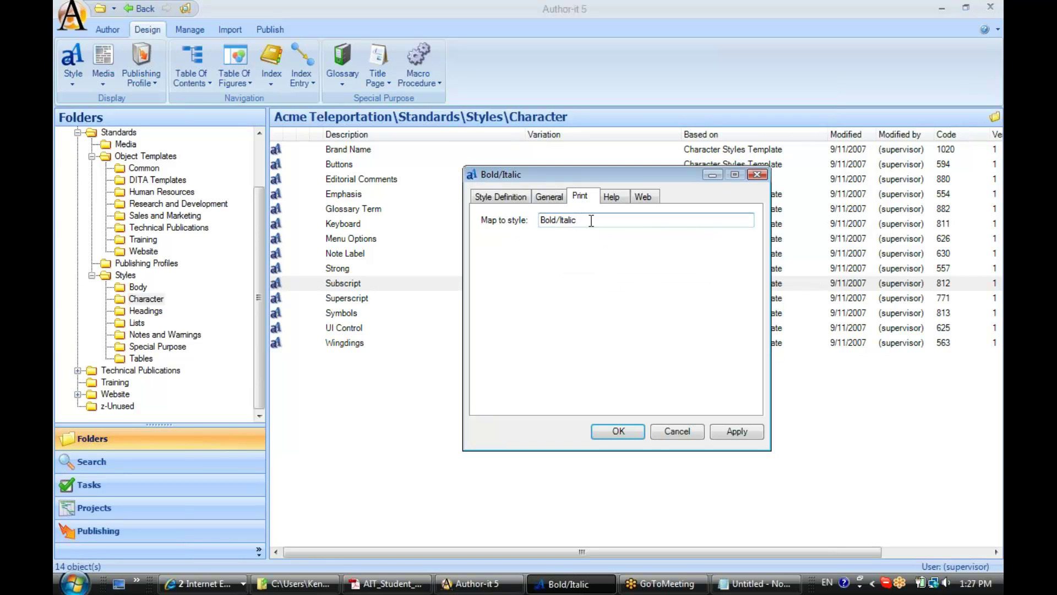
click(502, 197)
click(575, 219)
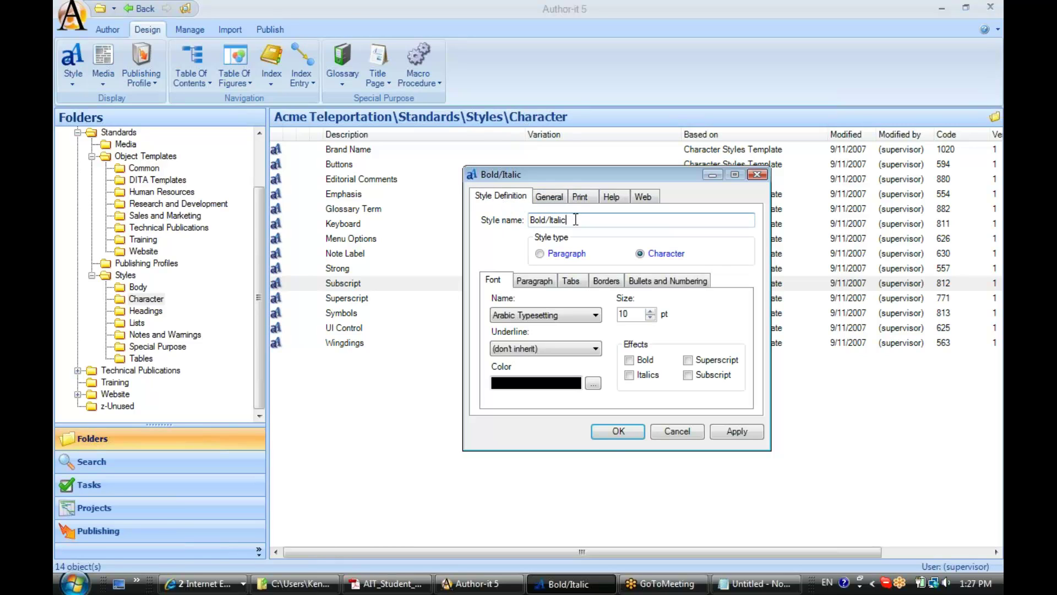
Define the Bold/Italic style with the Arial font, no underline, and bold and italics effects, and save it
click(595, 315)
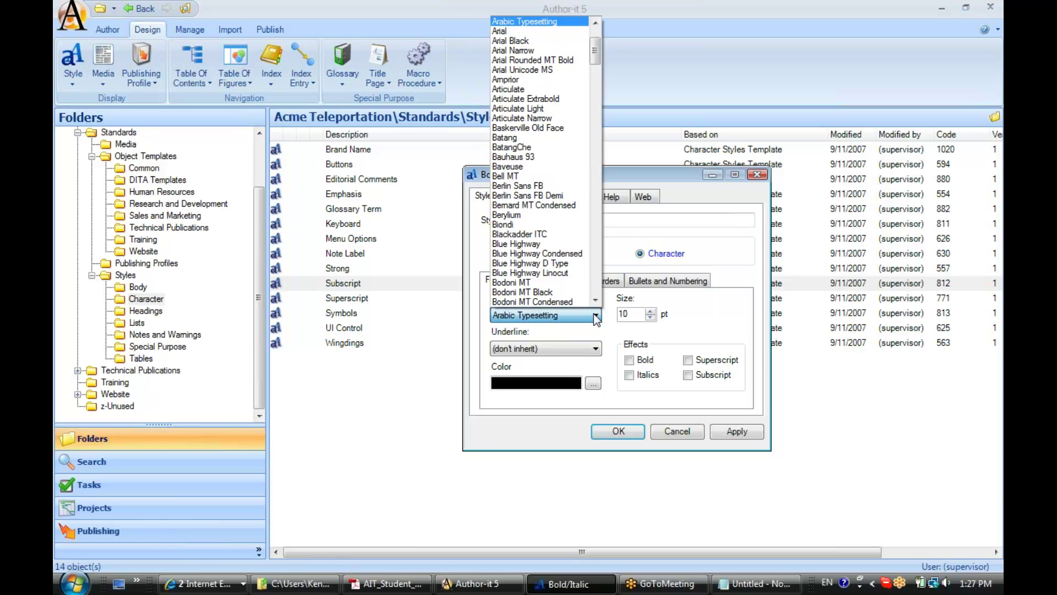
click(517, 33)
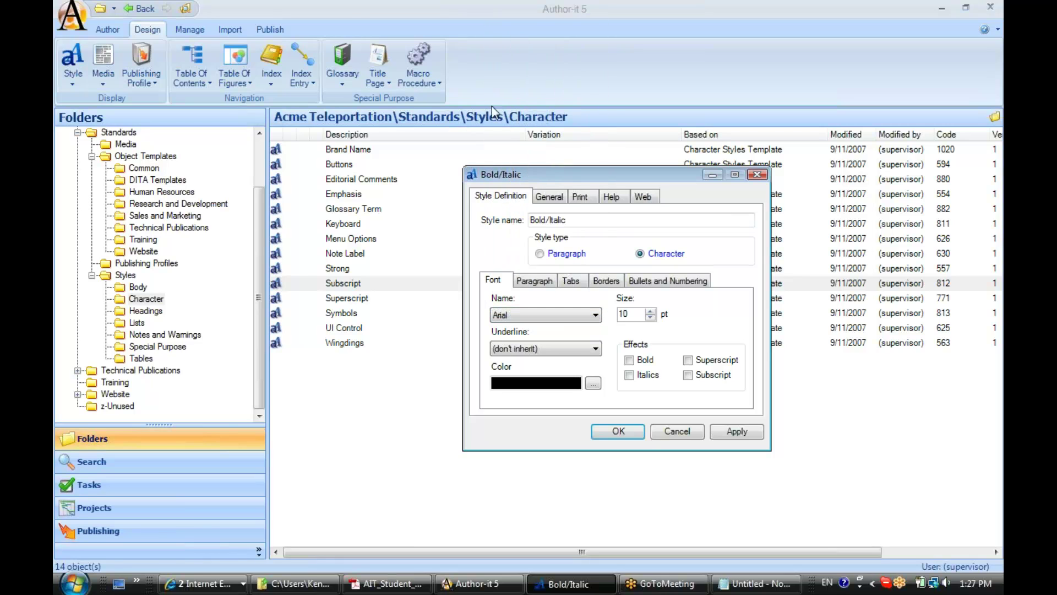
click(596, 349)
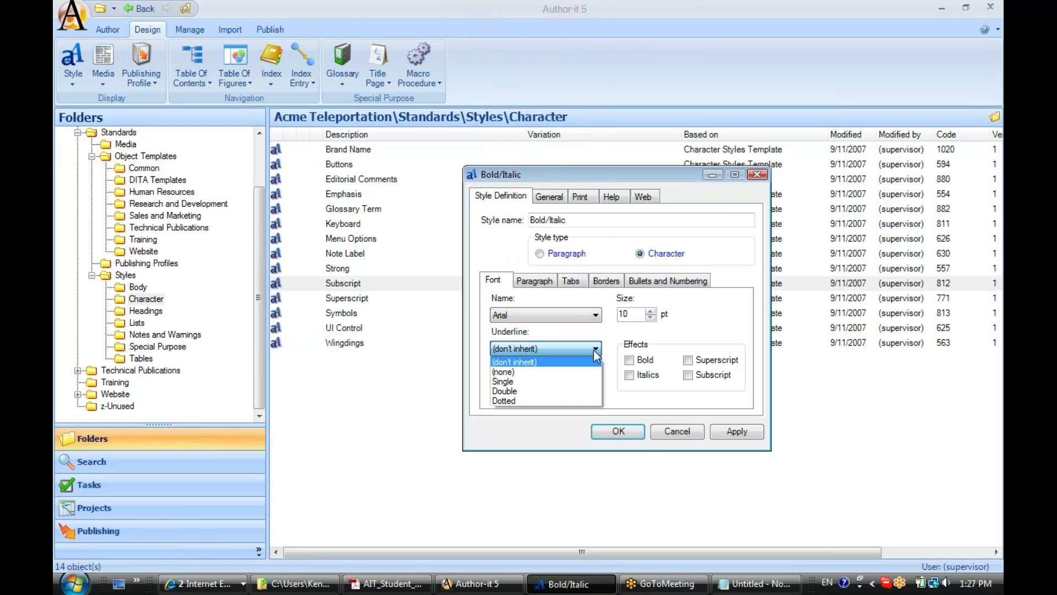
click(512, 366)
click(630, 361)
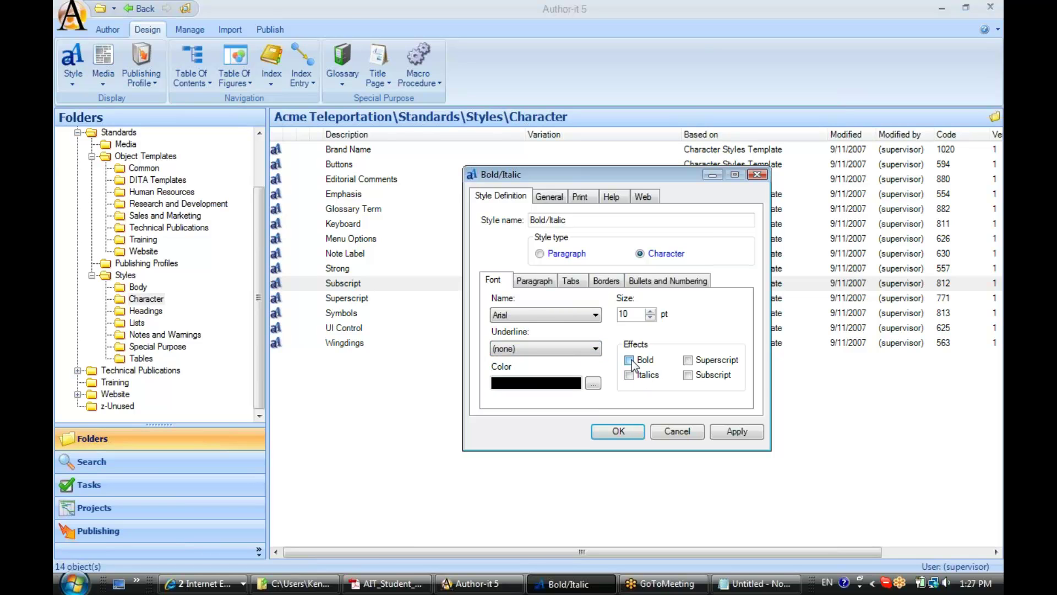
click(631, 376)
drag(662, 175, 622, 181)
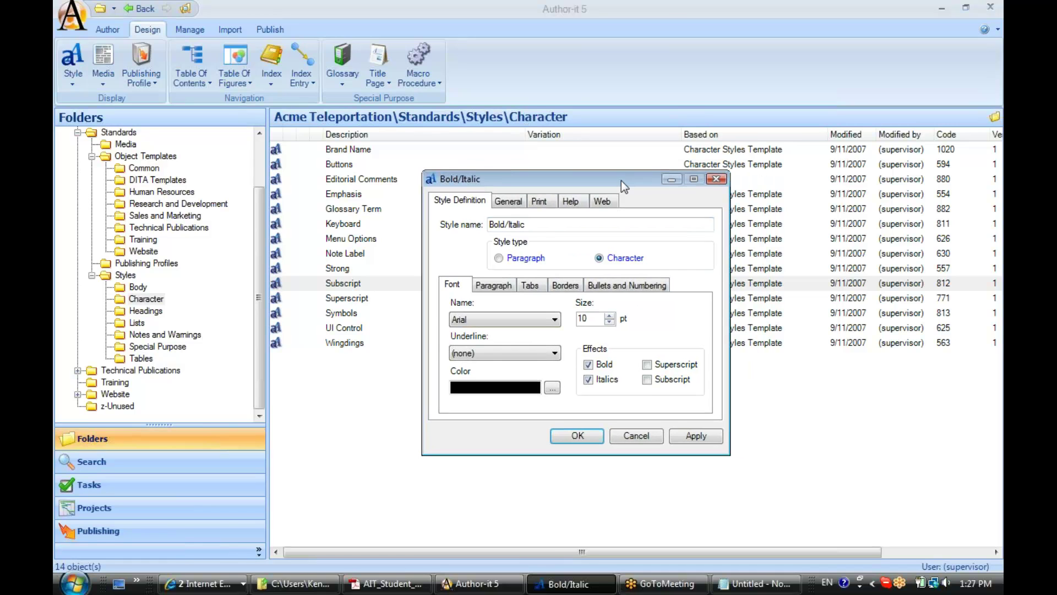
click(578, 436)
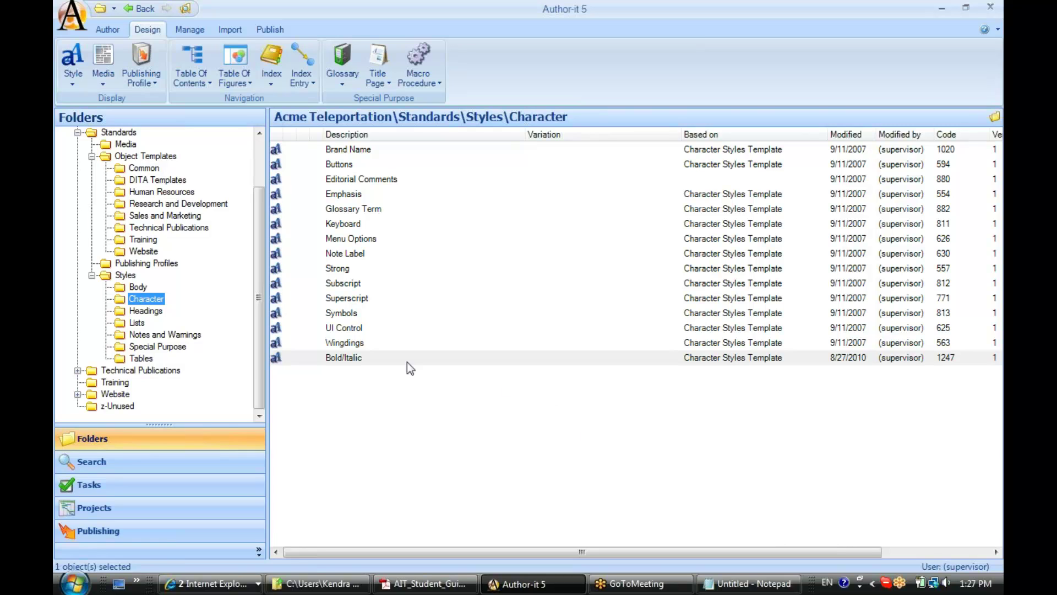
Open the Teleportation Training Manual from the Training folder in a maximized window and show its Introduction topic
click(108, 383)
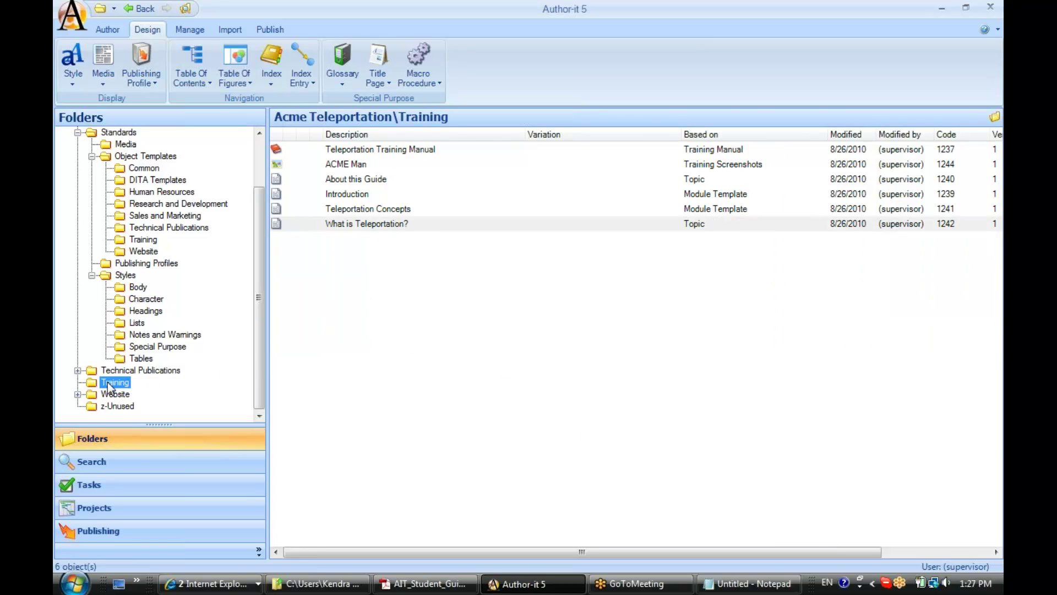
click(398, 148)
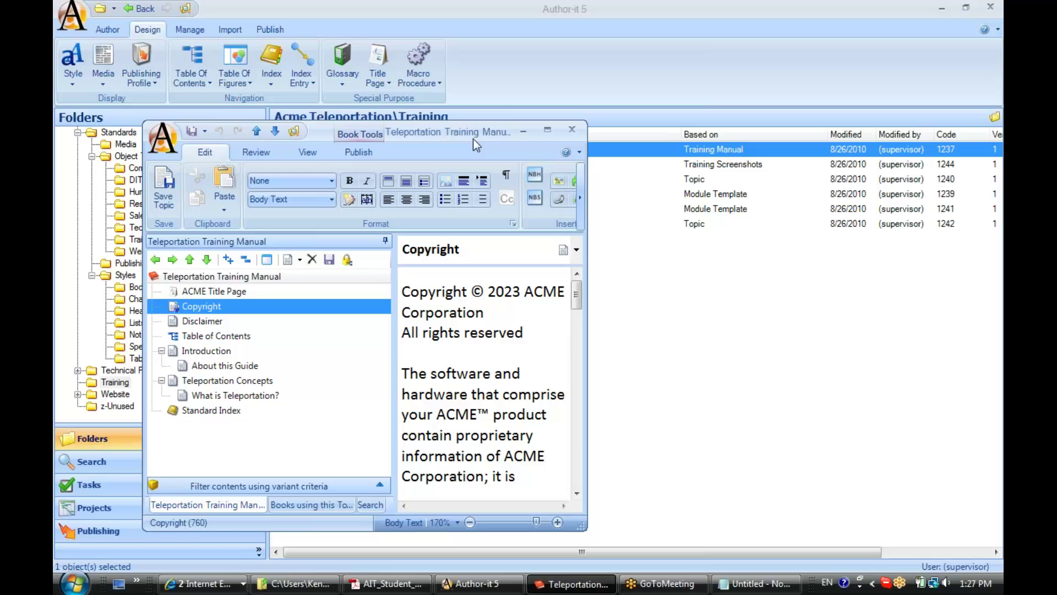
click(547, 129)
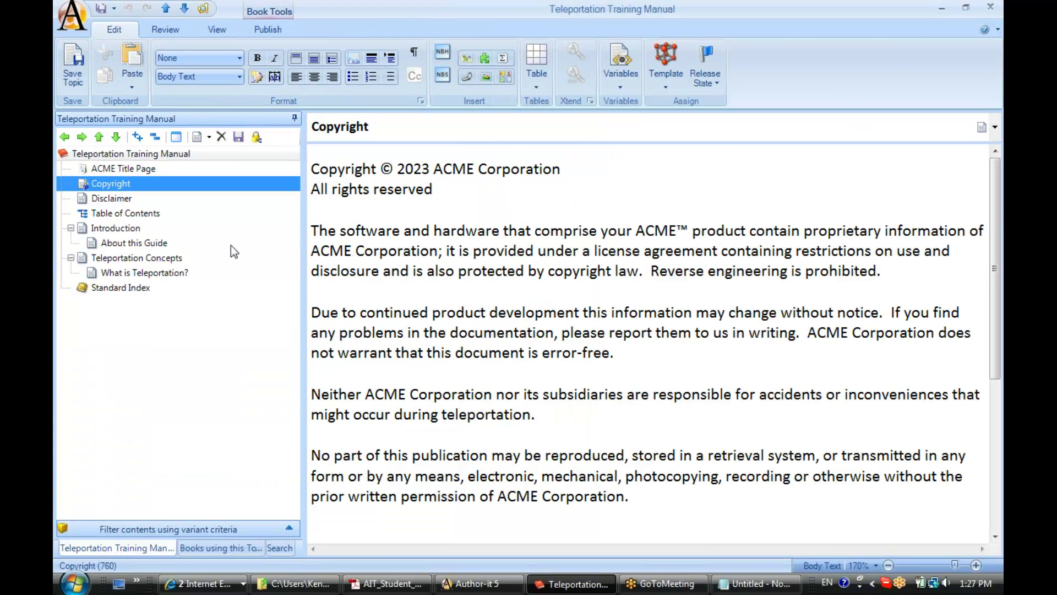
click(122, 231)
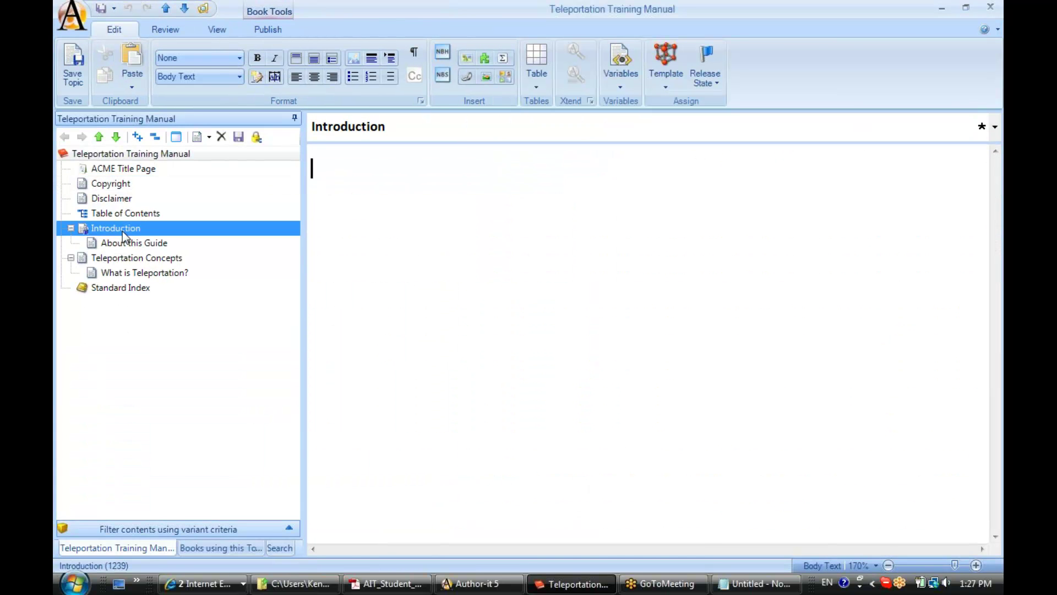
Enter "Welcome to the ACME Teleportation classroom training. You're going to learn a lot!" in the Introduction topic and save the topic
text(Welcome to th)
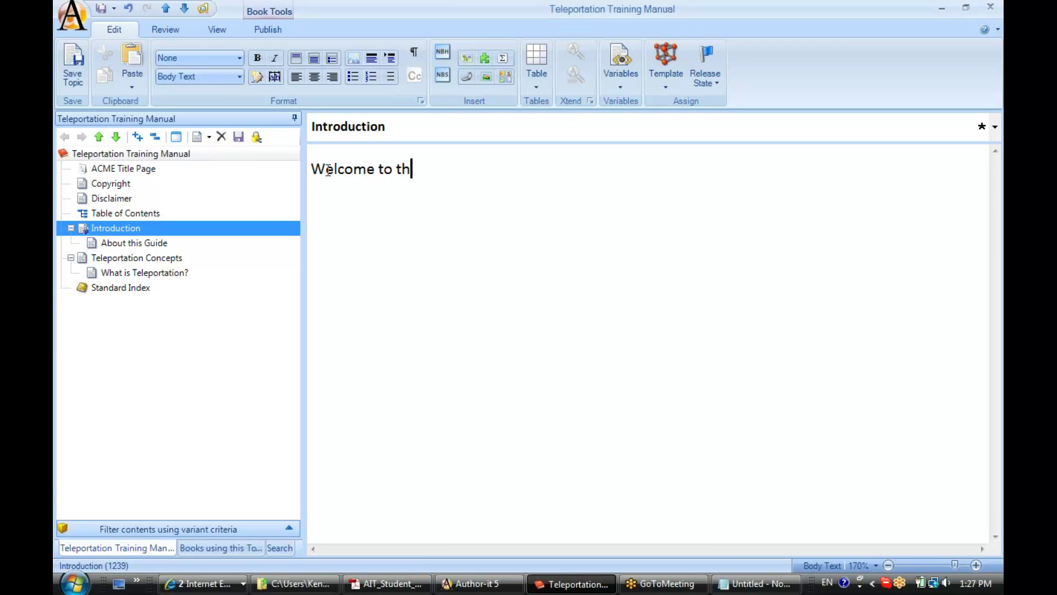
text(e ACME Telepor)
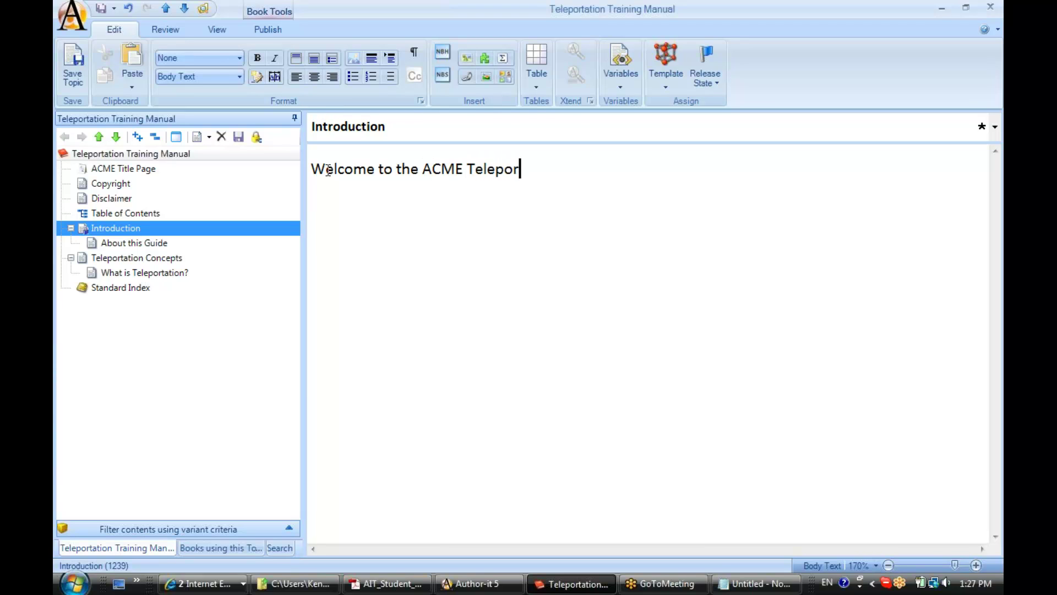
text(tation classro)
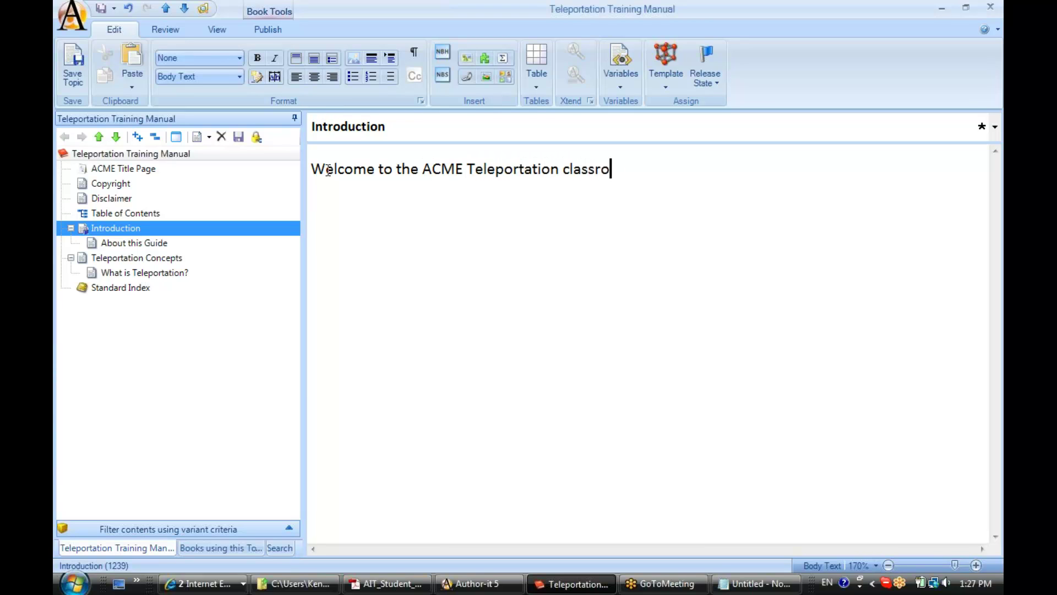
text(om training. You're)
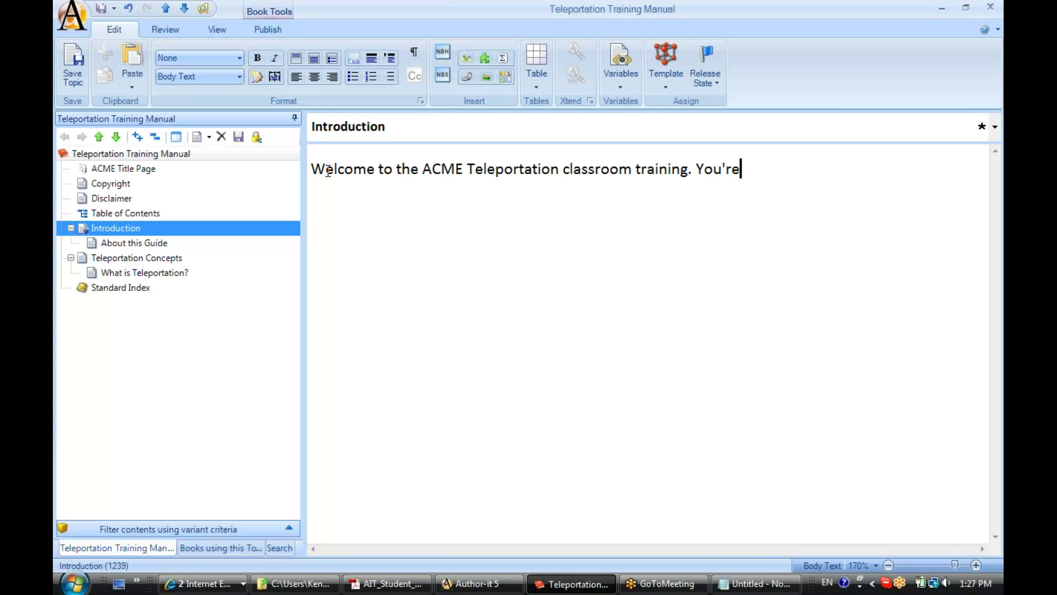
text( going to learn a lot!)
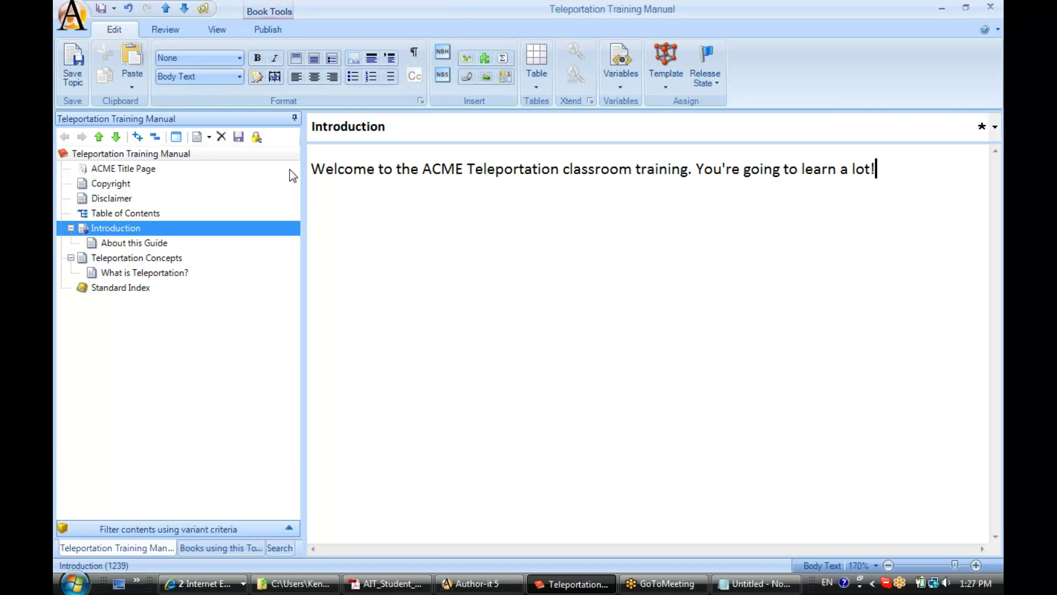
click(73, 66)
Apply the Module Introduction paragraph style from the Body styles to the welcome paragraph
click(345, 168)
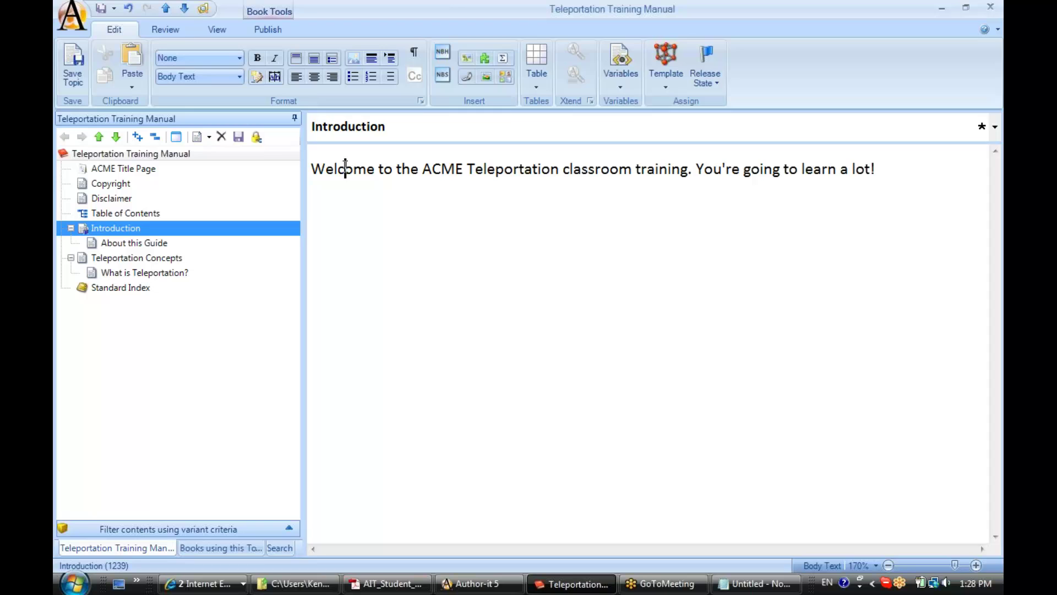
click(240, 77)
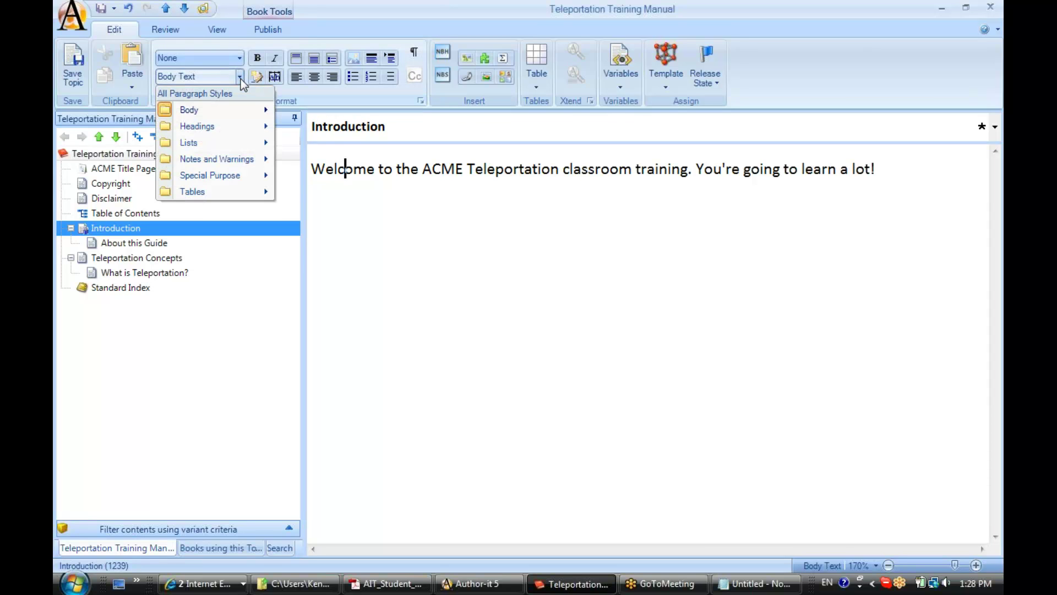
mouse_move(235, 108)
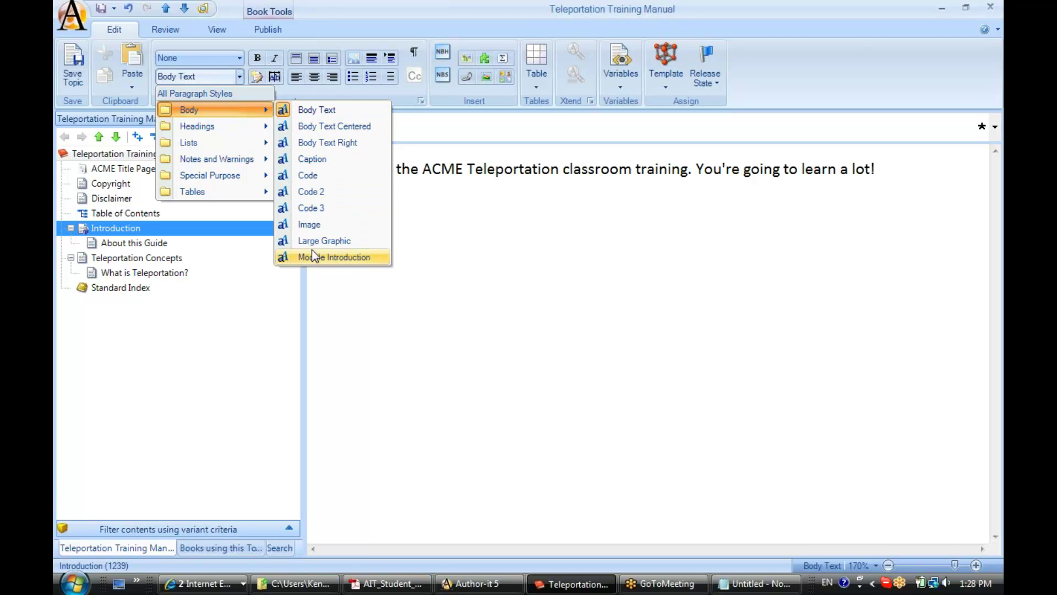
click(347, 258)
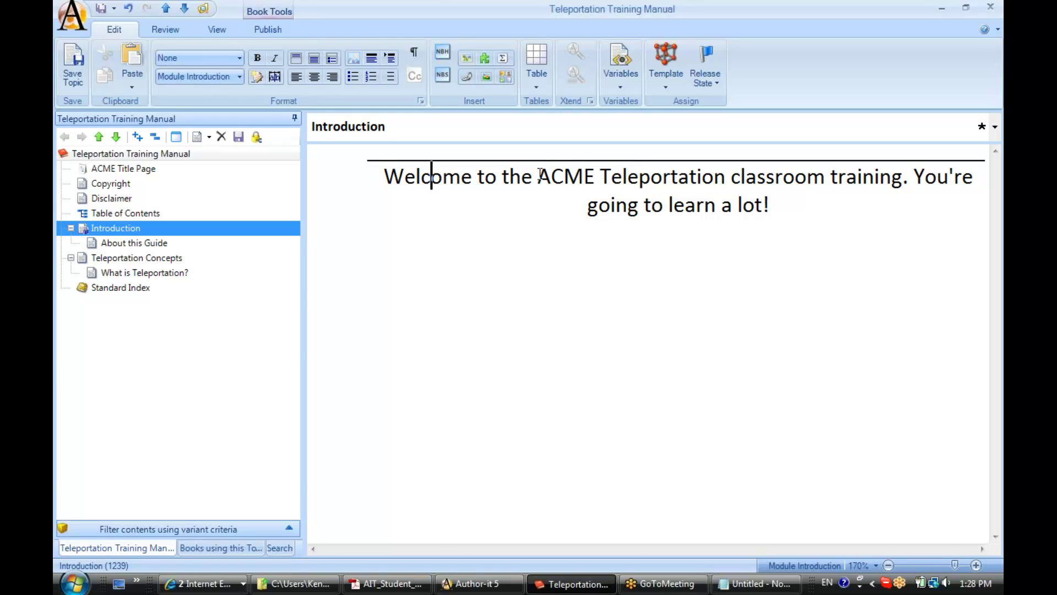
Apply the Bold/Italic character style to "ACME Teleportation" in the welcome paragraph and save the topic
drag(538, 175, 715, 185)
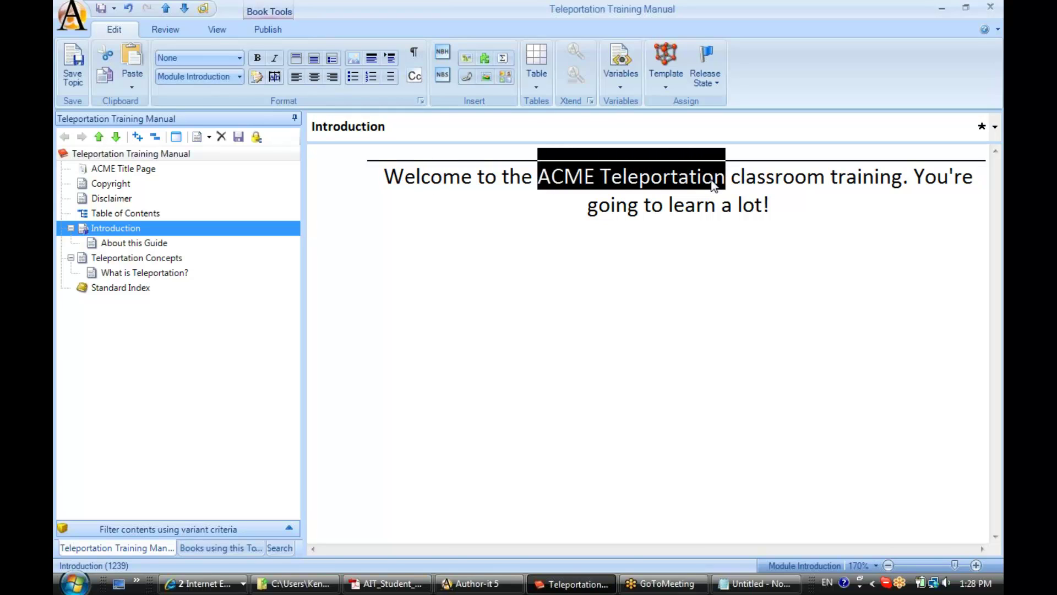
click(240, 58)
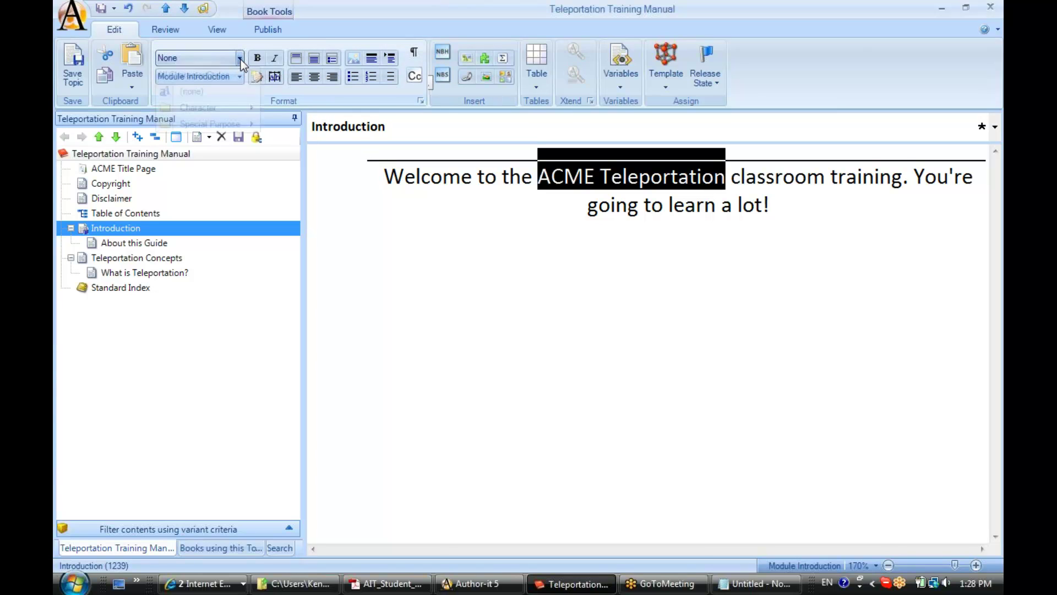
mouse_move(229, 108)
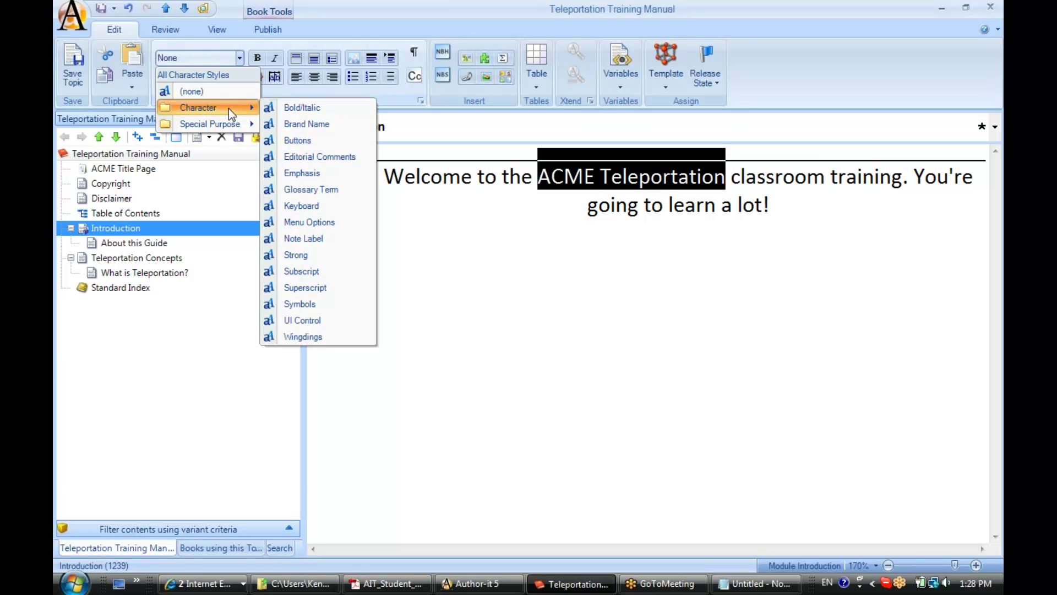
click(327, 108)
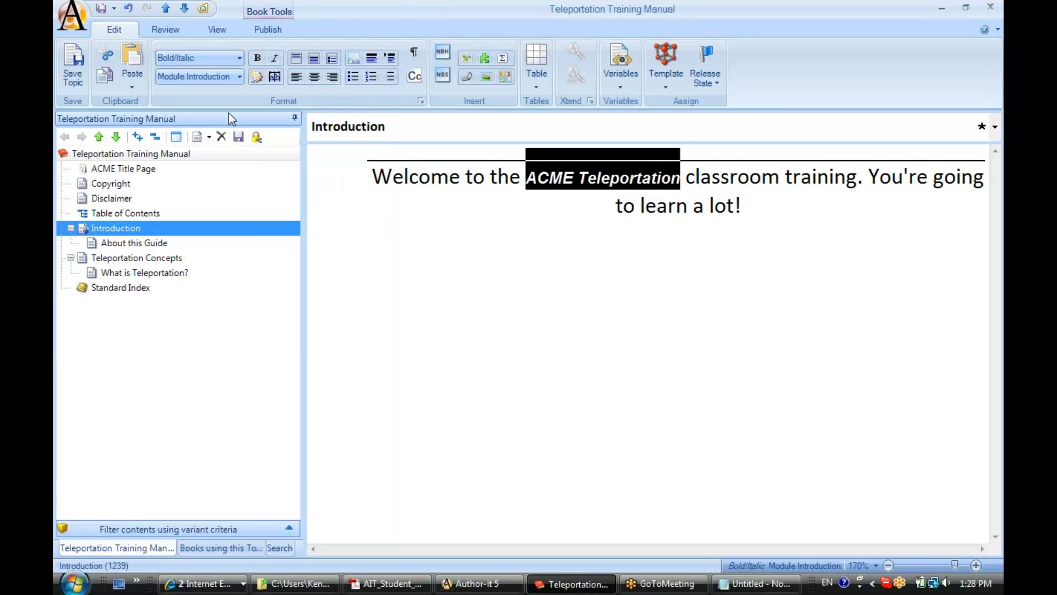
click(72, 67)
click(465, 175)
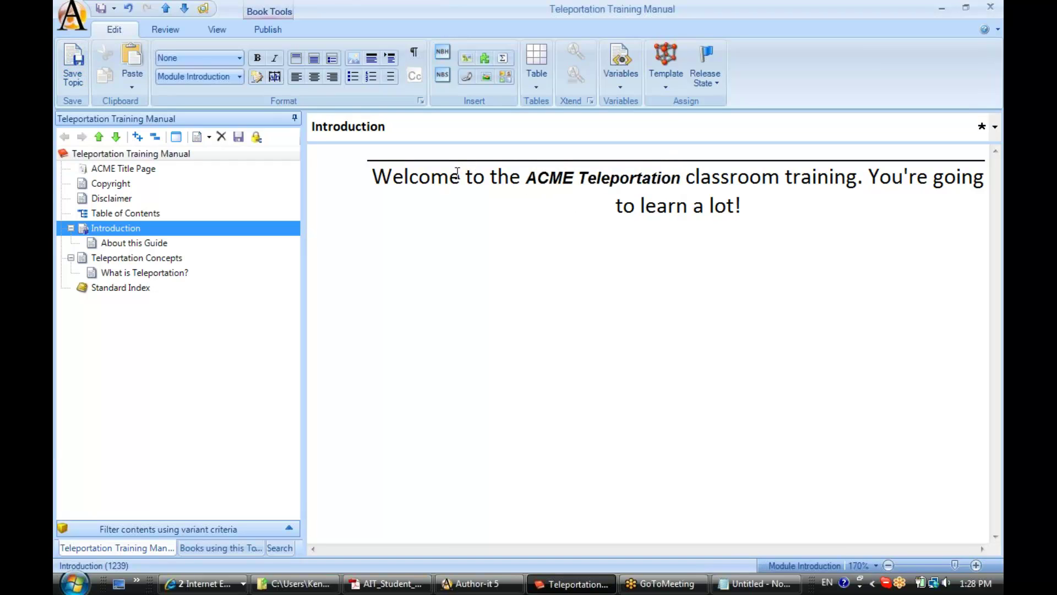
Examine the definitions of the Module Introduction and Bold/Italic styles used in the welcome paragraph, closing each without changes
click(433, 177)
double_click(805, 566)
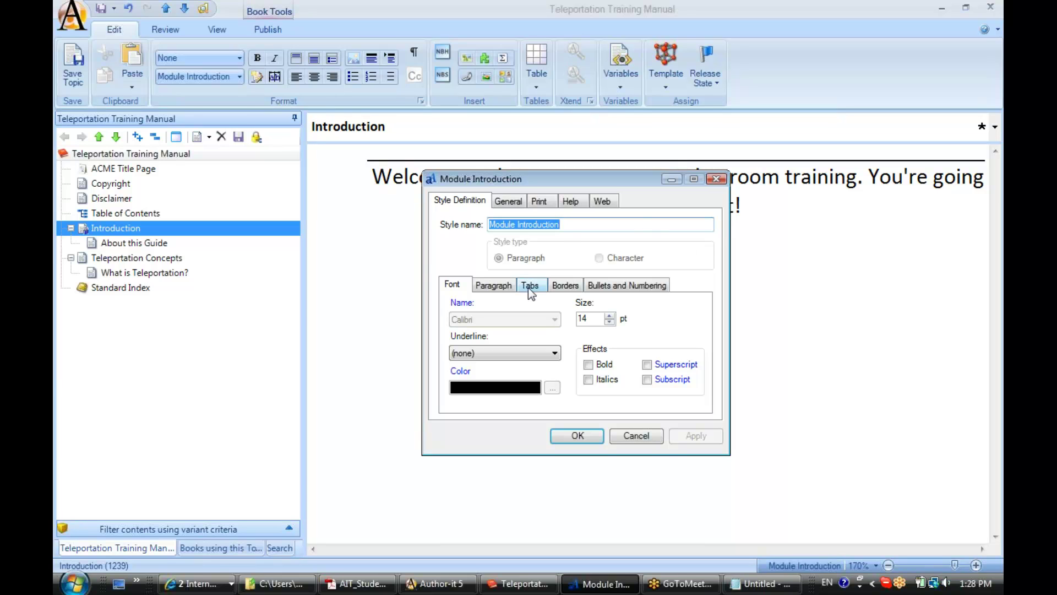
click(634, 437)
click(618, 176)
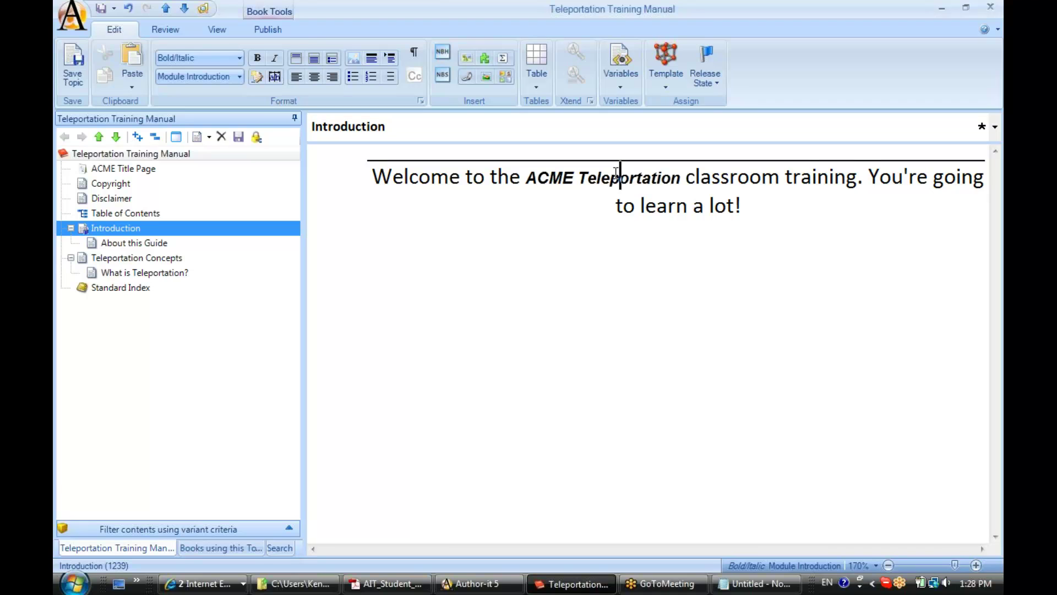
double_click(741, 567)
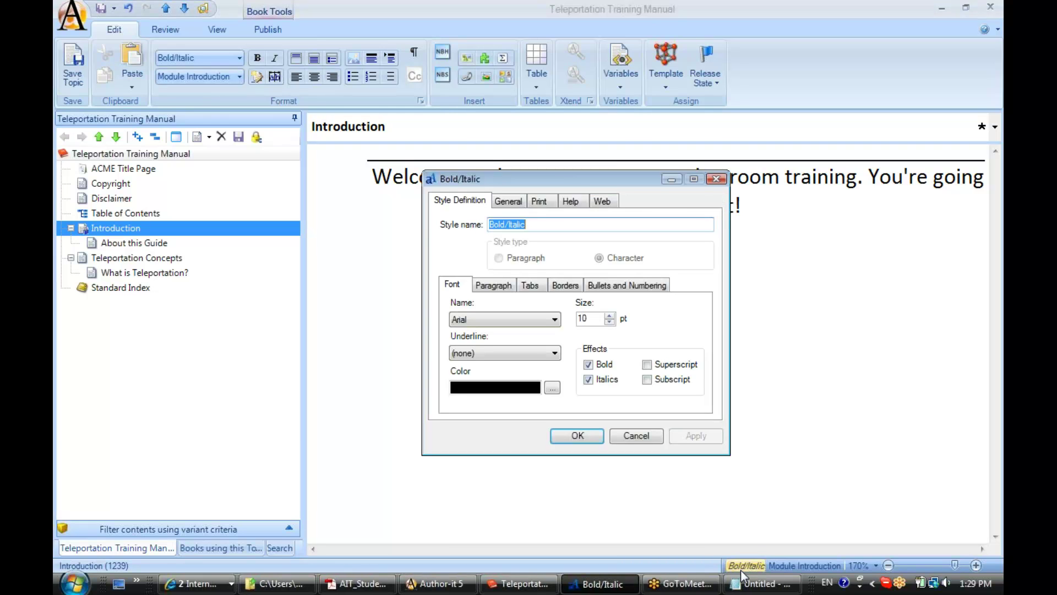
click(637, 437)
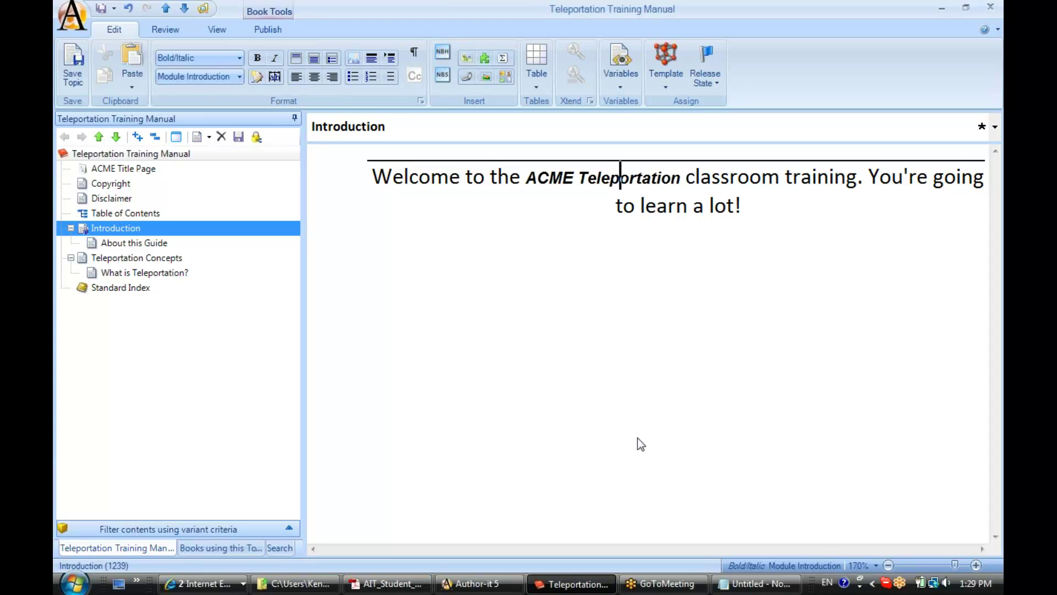
Set the font size of the Bold/Italic style to 12 pt and save the Introduction topic
double_click(740, 567)
double_click(582, 319)
text(12)
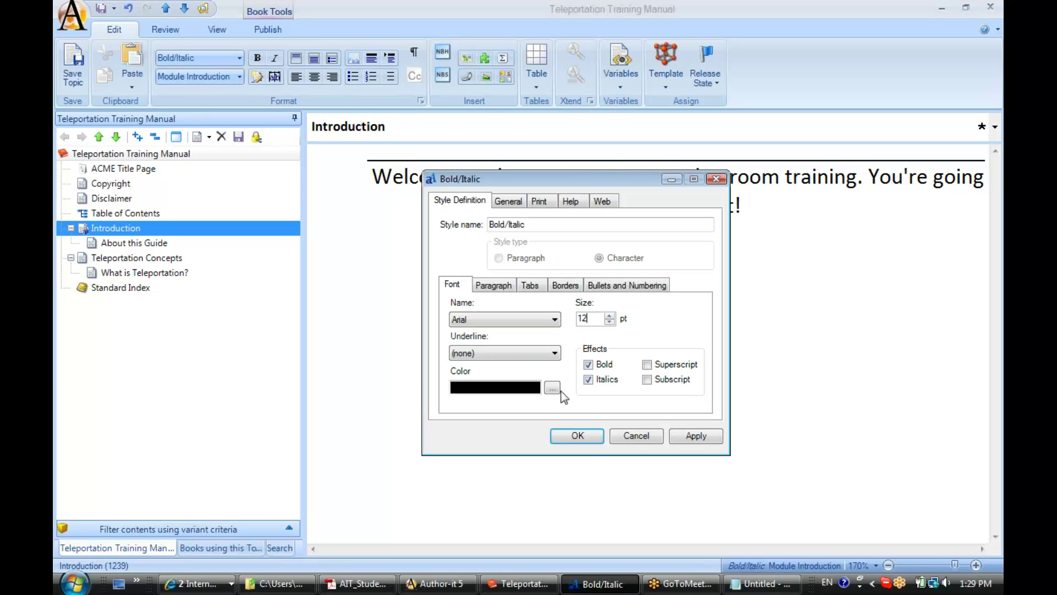
click(581, 440)
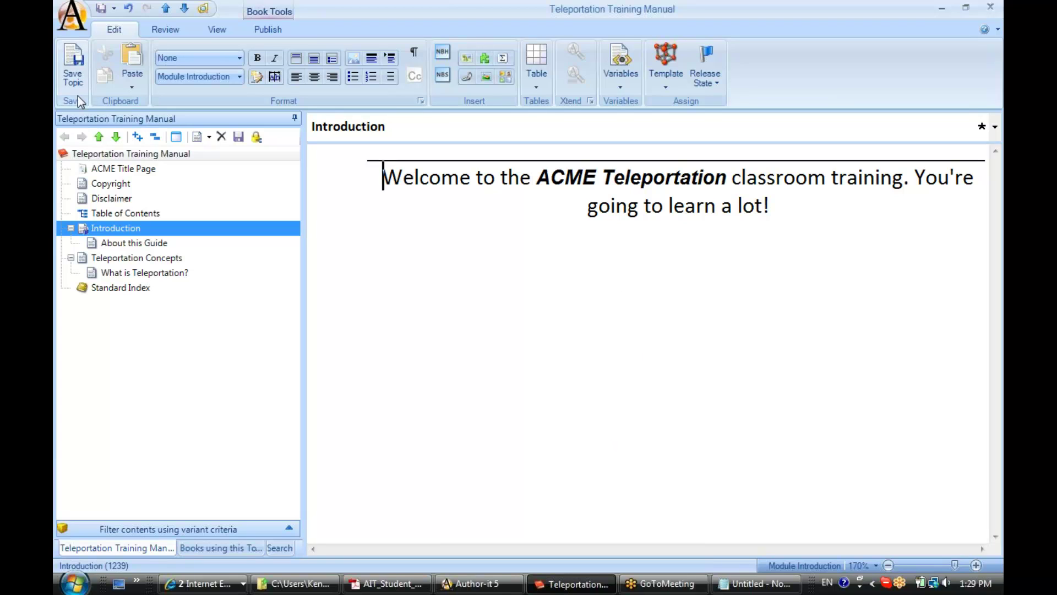
click(72, 67)
click(103, 16)
Switch to the Word Templates folder window and duplicate the Acme.dot template in the same folder
click(302, 585)
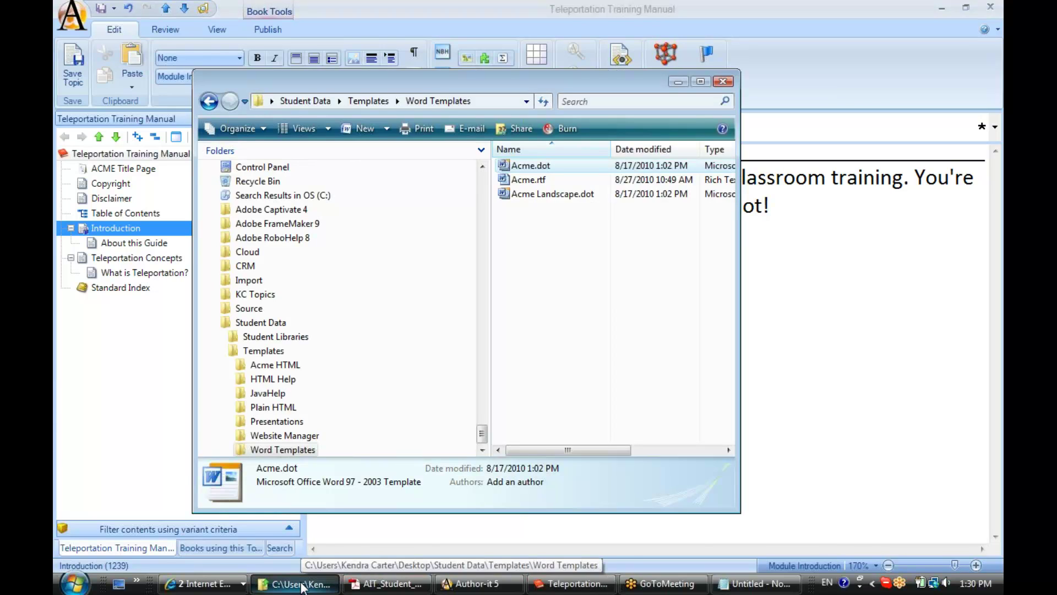
drag(594, 80, 623, 71)
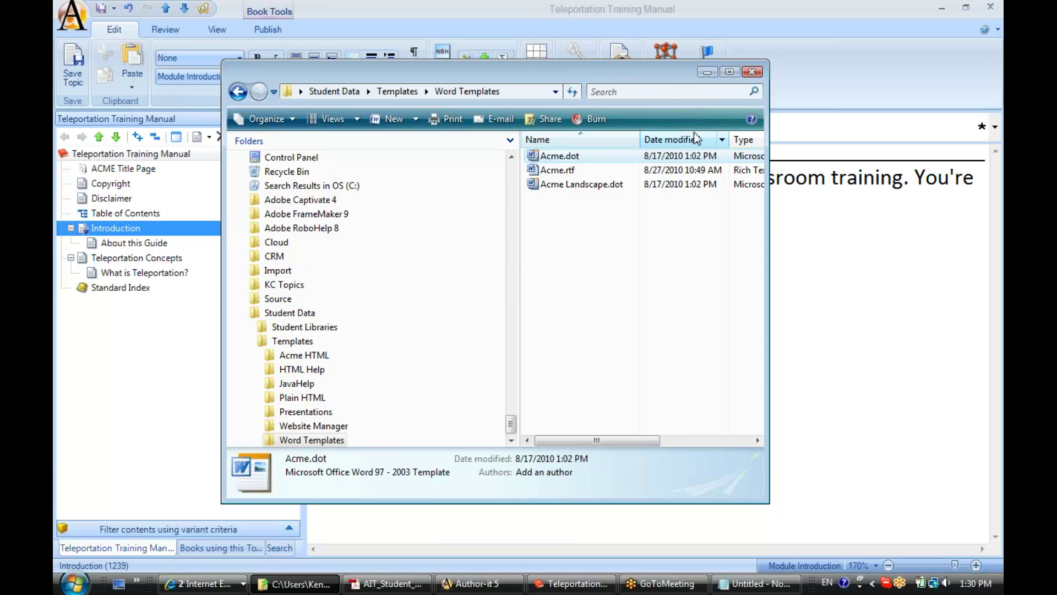
right_click(534, 160)
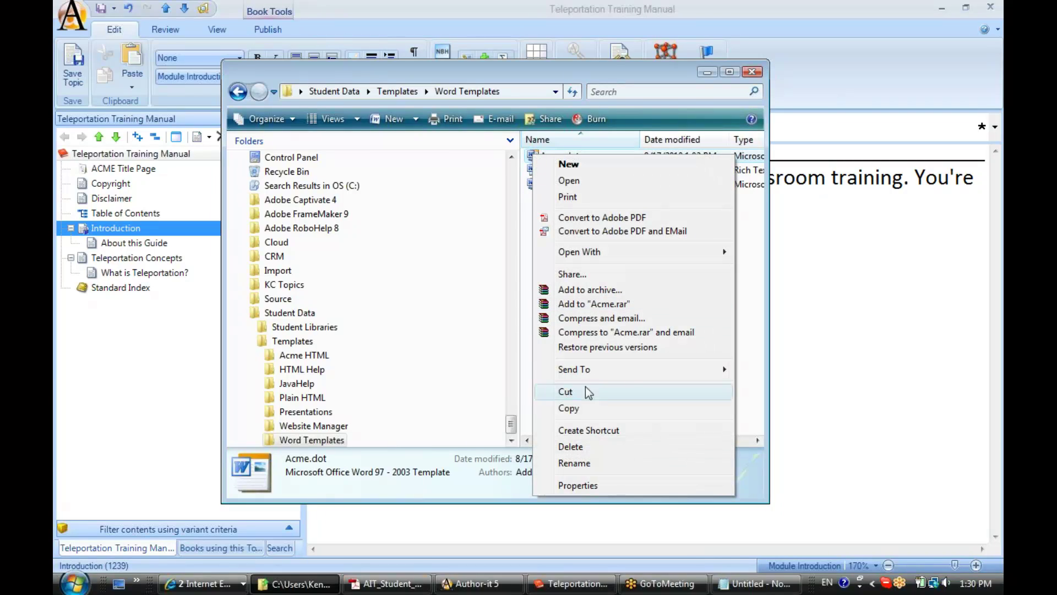
click(583, 407)
click(557, 242)
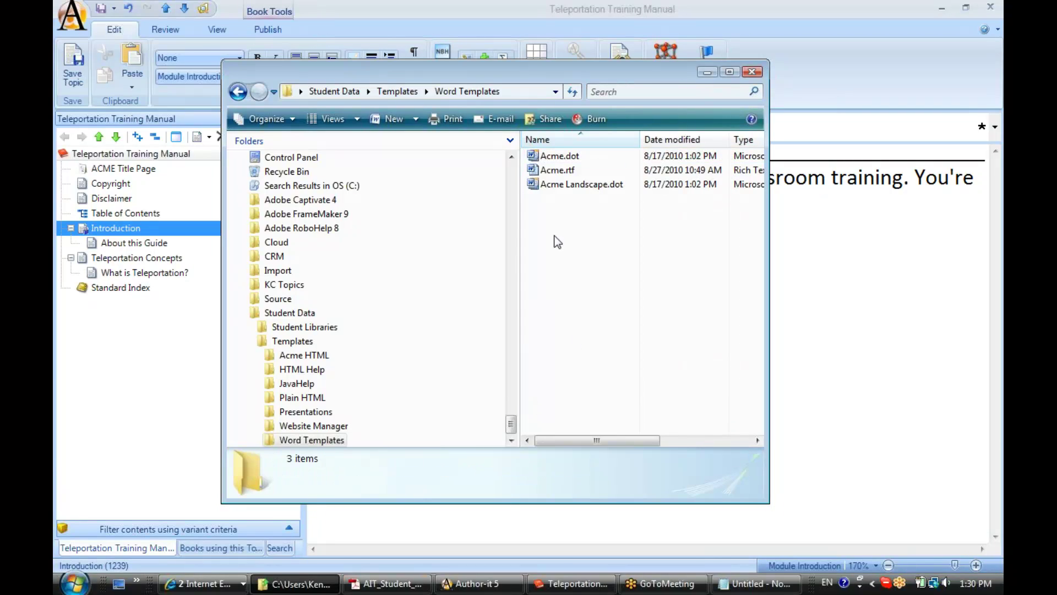
key(ctrl+v)
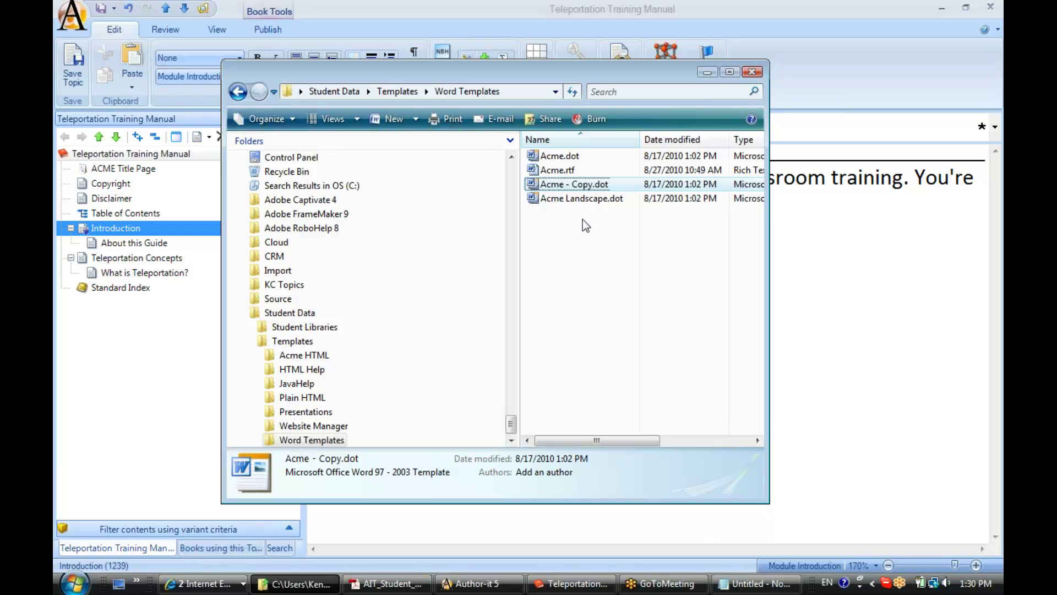
Rename the duplicated template as Acme - Backup.dot
right_click(577, 185)
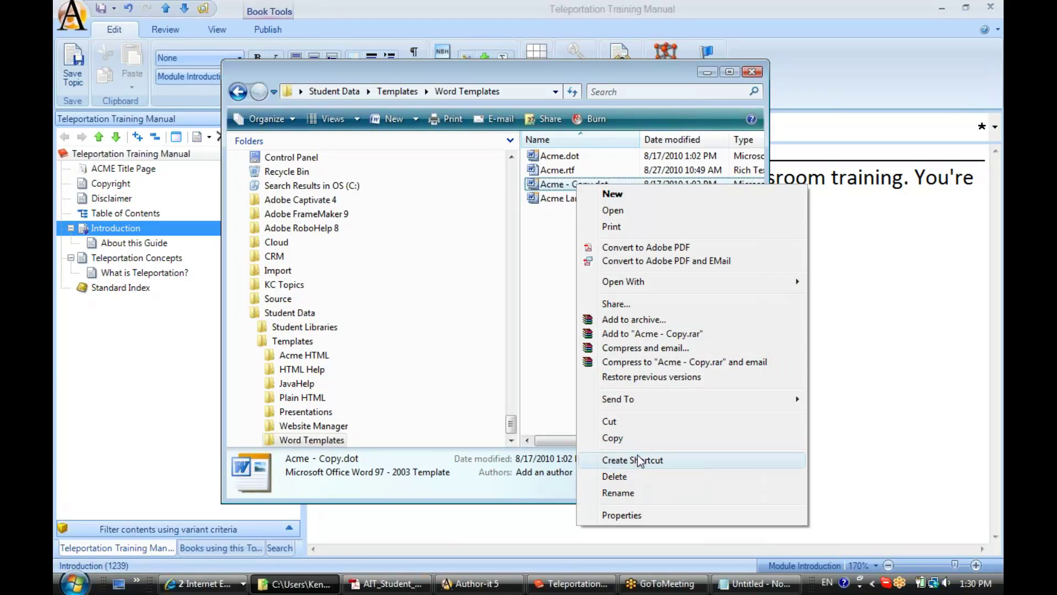
click(618, 492)
key(Right)
double_click(580, 182)
text(Backup)
key(Return)
click(587, 255)
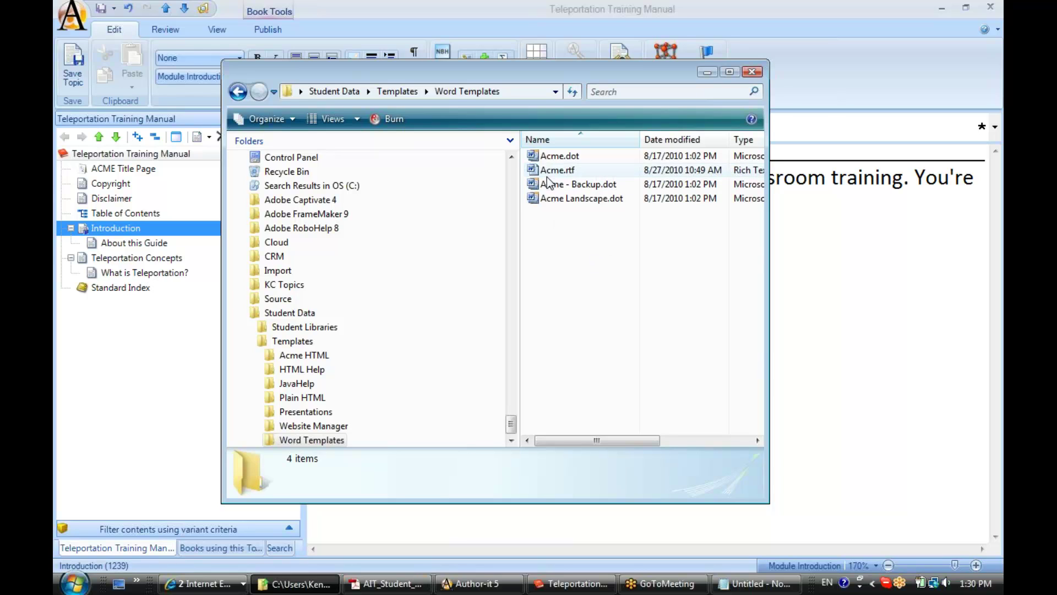
Open the original Acme.dot template itself for editing in Word and show its full list of styles
click(550, 159)
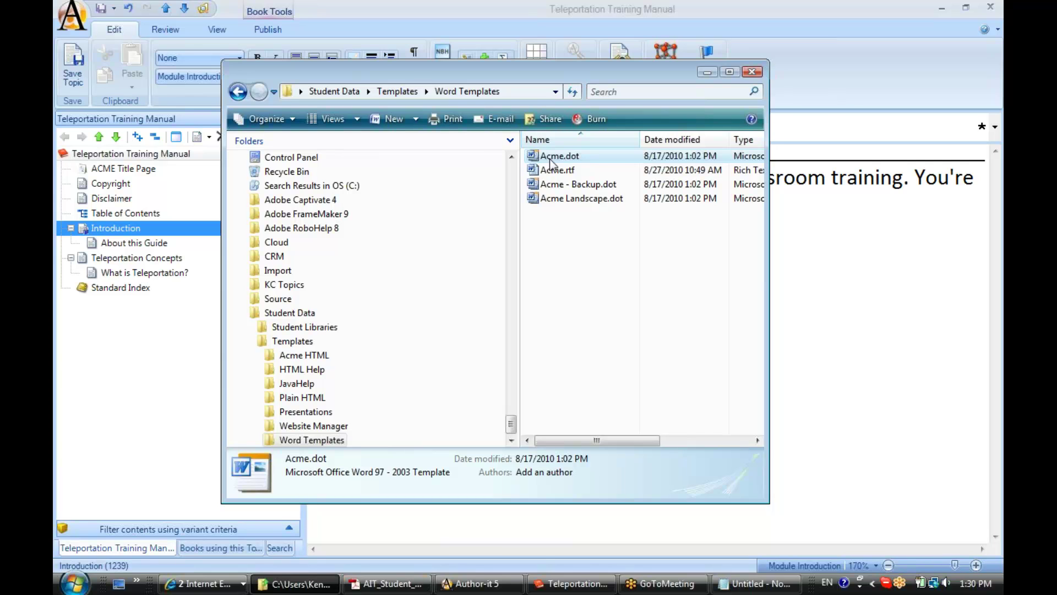
drag(572, 74, 566, 68)
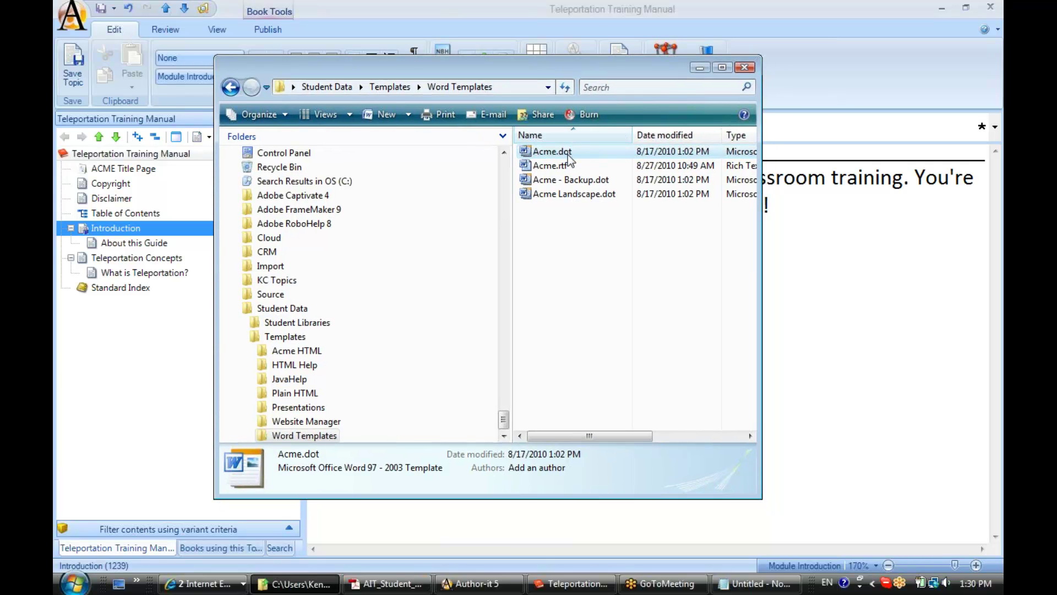
right_click(540, 157)
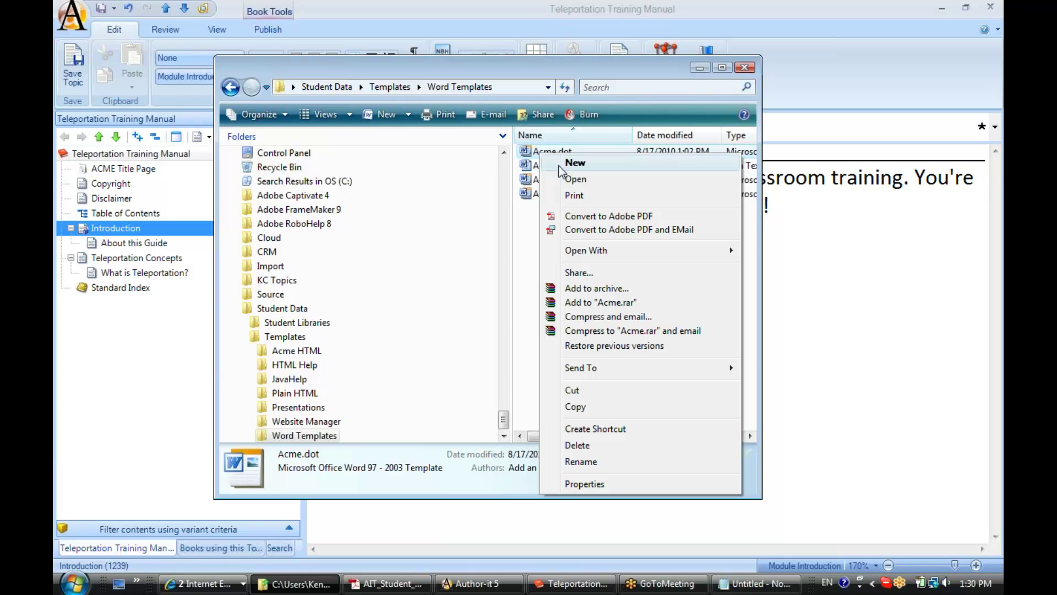
click(573, 179)
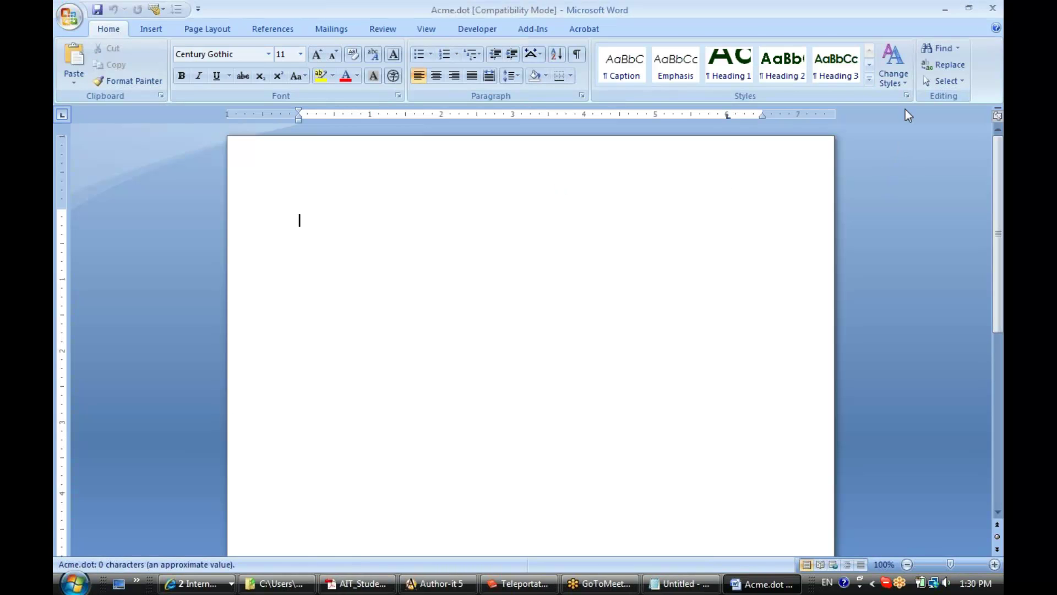
click(906, 96)
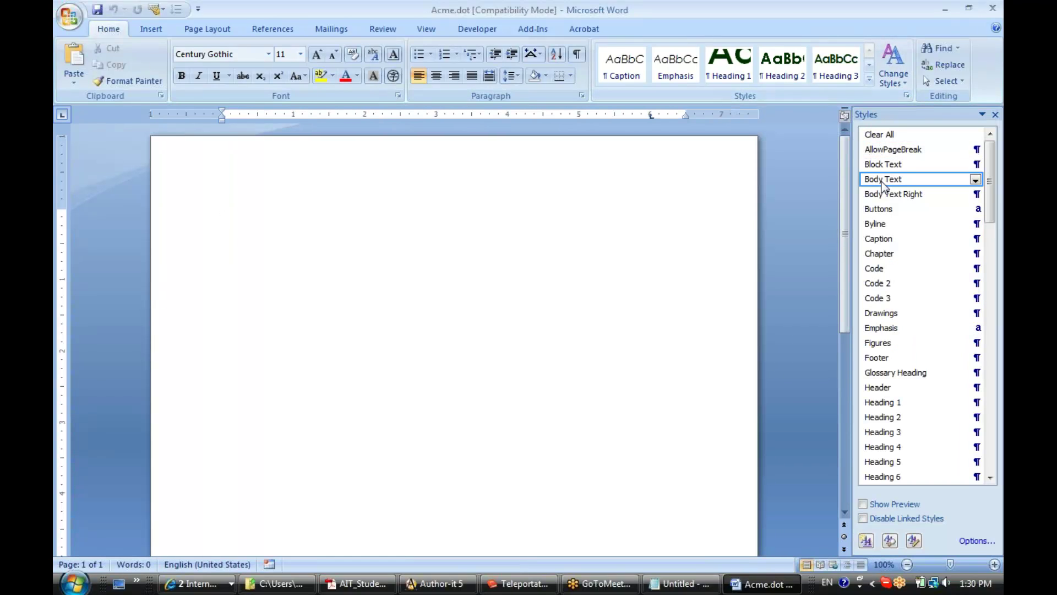
Start a new style named Module Introduction with Paragraph as its style type
click(867, 541)
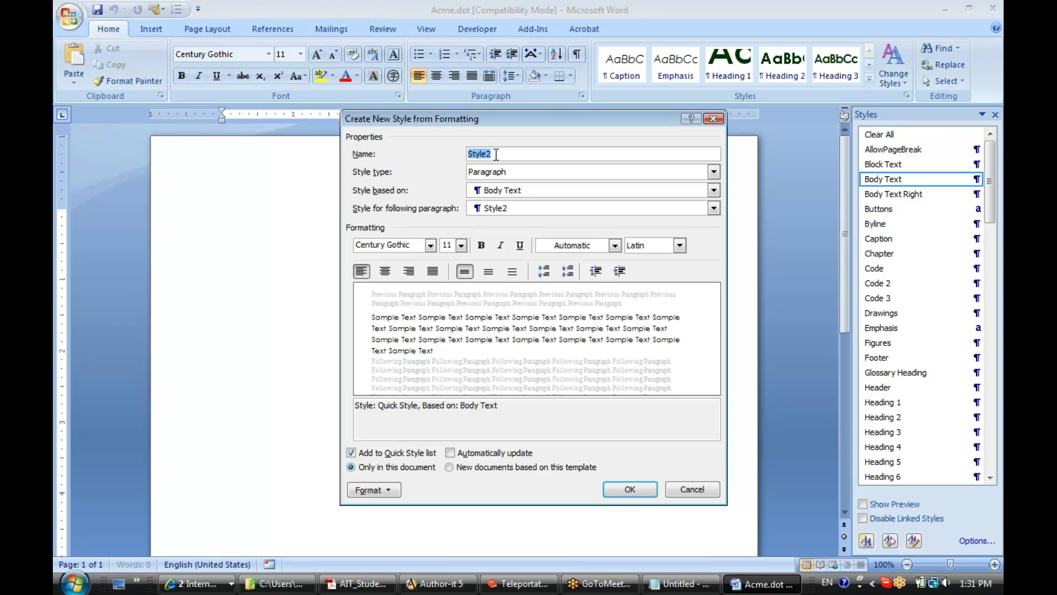
text(Module int)
key(BackSpace)
key(BackSpace)
key(BackSpace)
text(Introduction)
click(550, 173)
click(552, 177)
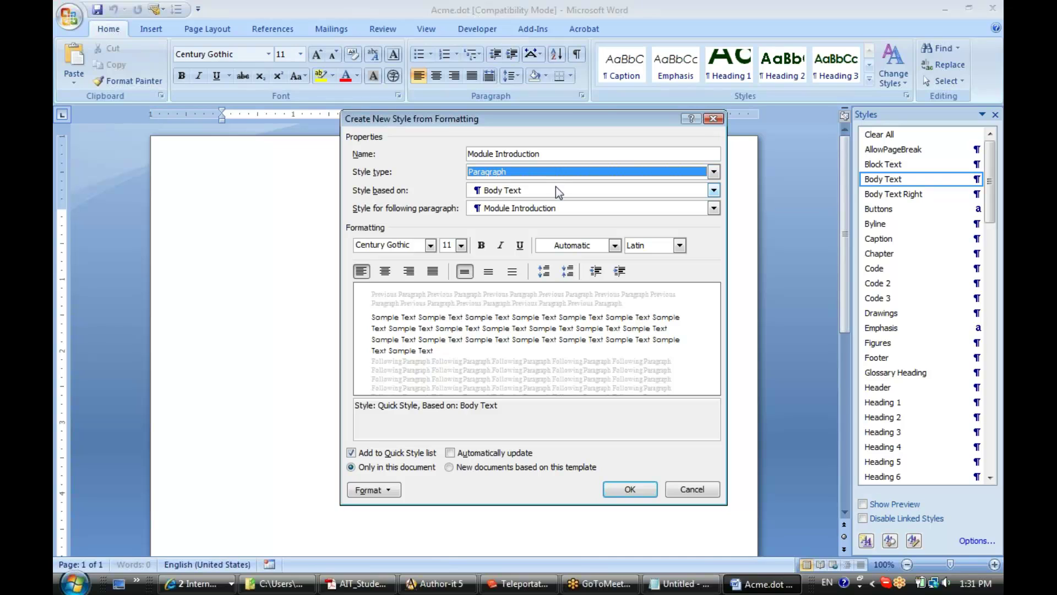
Base the Module Introduction style on (no style)
click(713, 191)
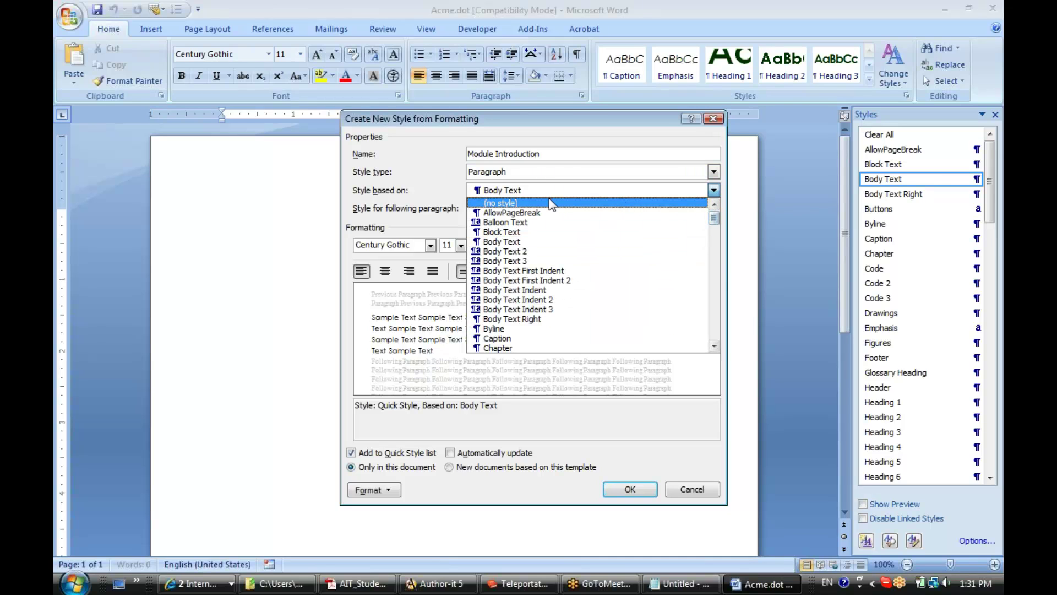
click(503, 204)
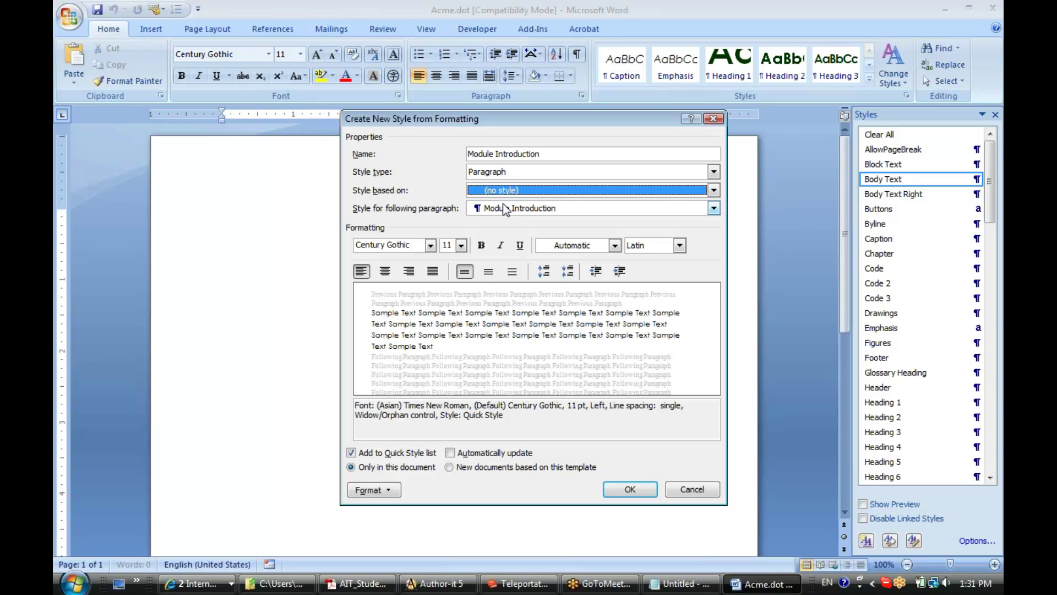
click(714, 189)
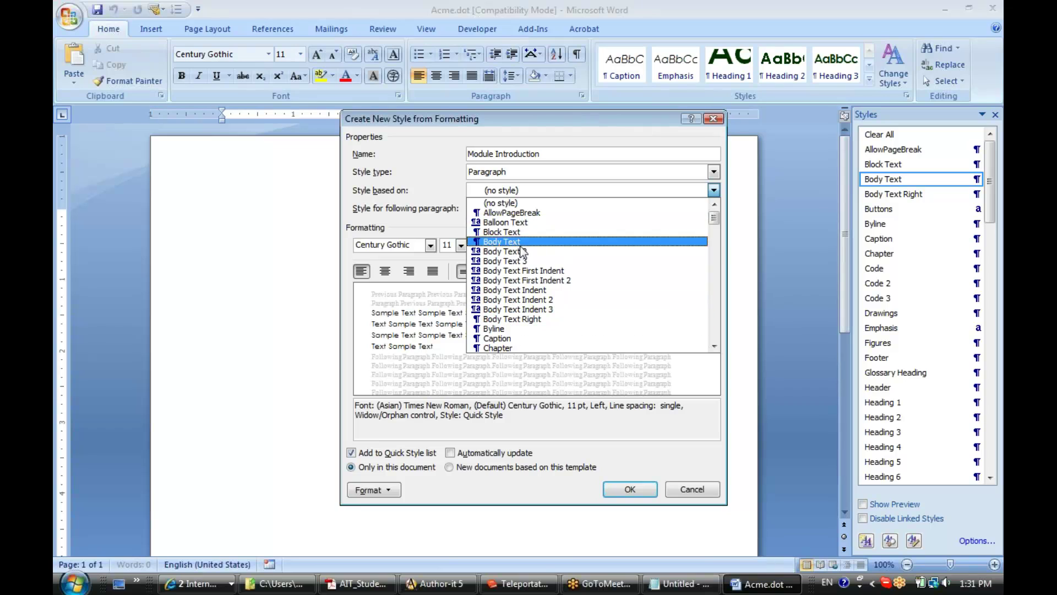
click(503, 204)
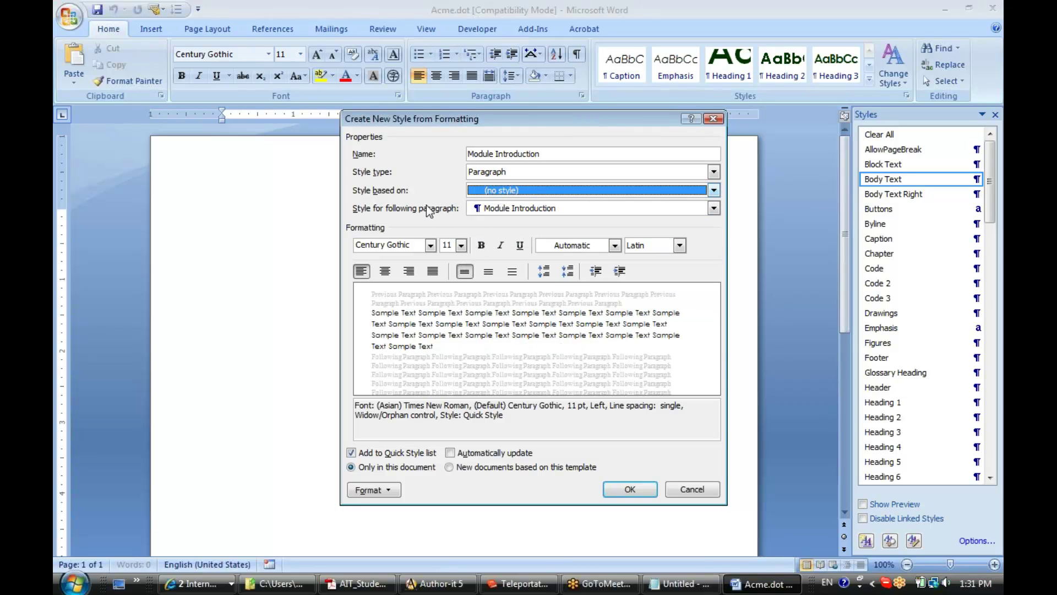
Set the Module Introduction style's font size to 14 and its font color to the dark green theme color
click(462, 245)
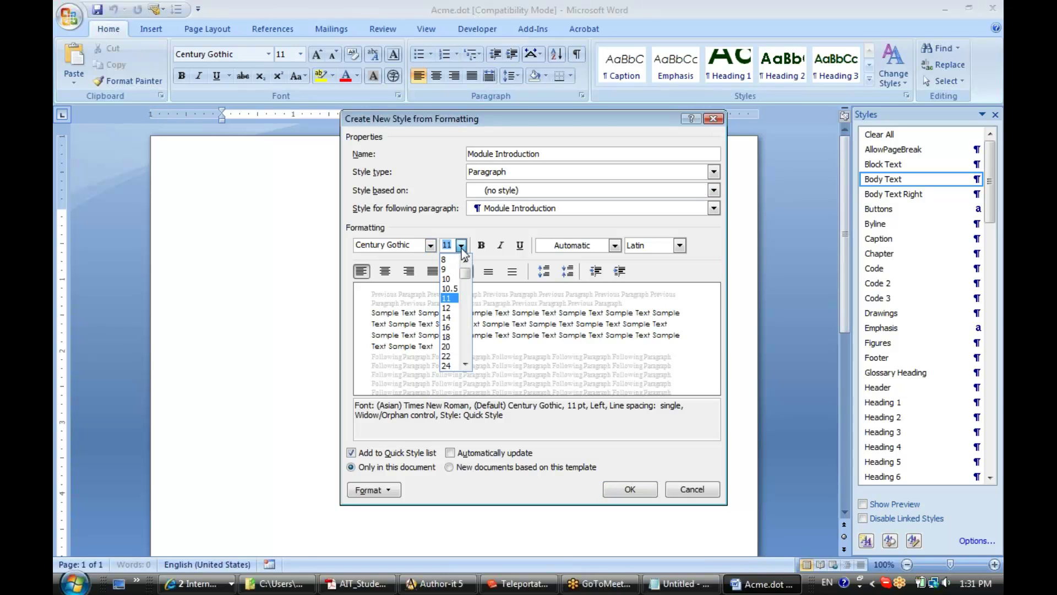
click(448, 318)
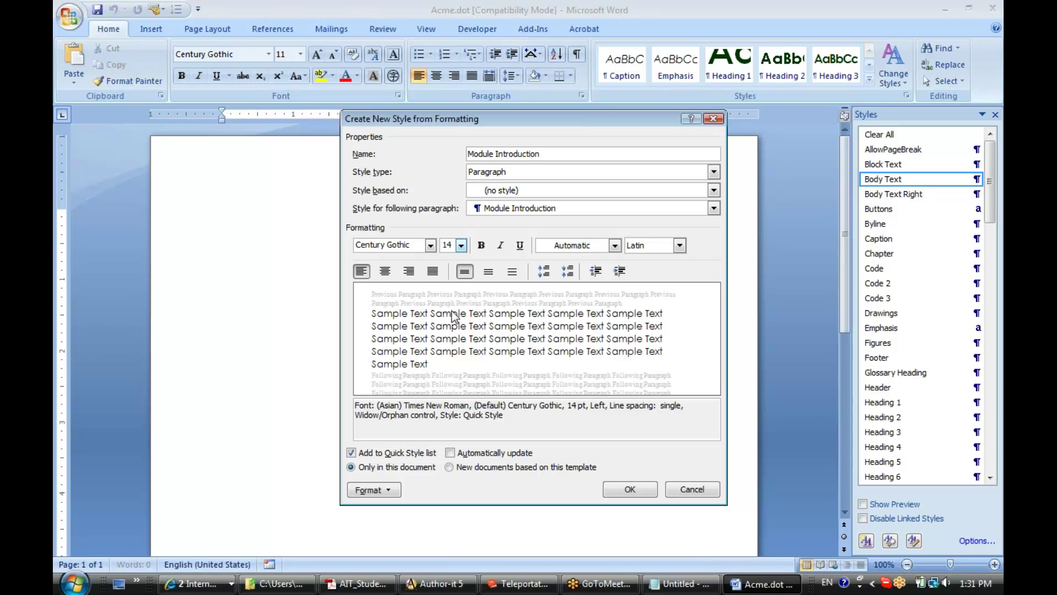
click(615, 247)
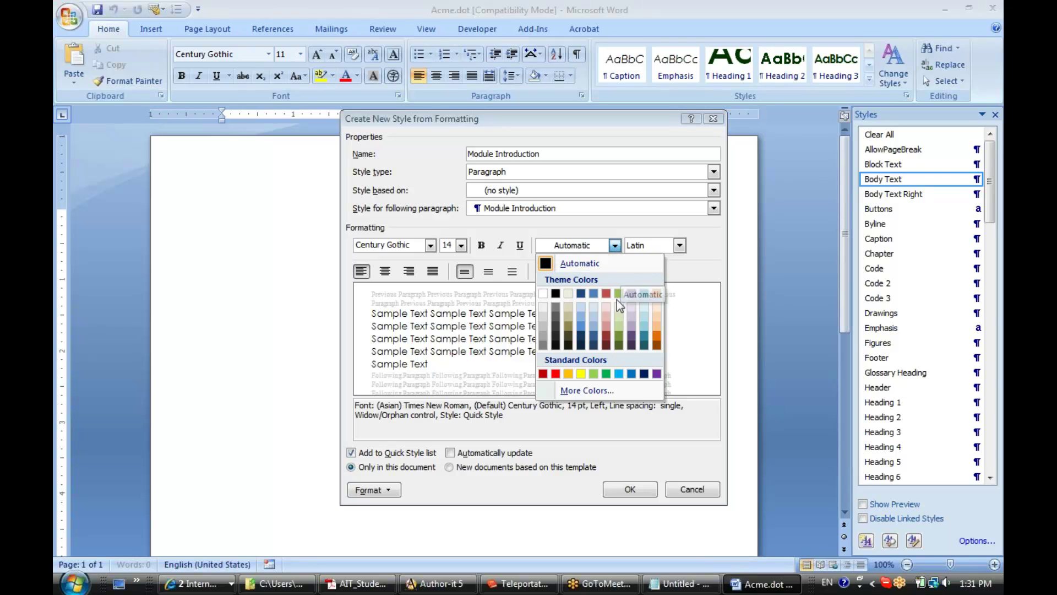
click(617, 344)
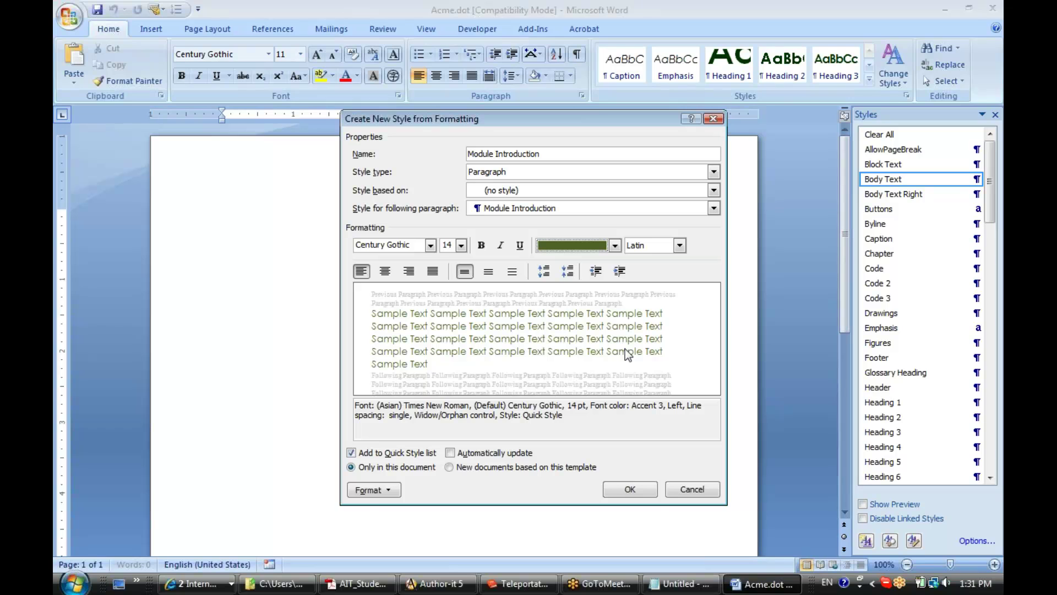
Set the Module Introduction style's paragraph format to centered alignment with left and right indents of 0.5"
click(374, 490)
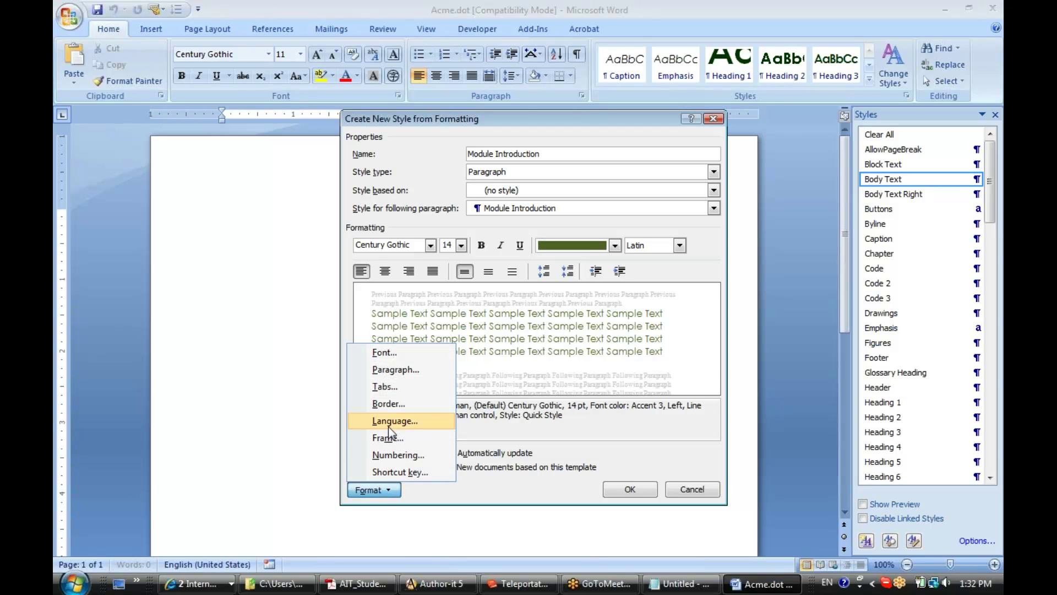
click(395, 369)
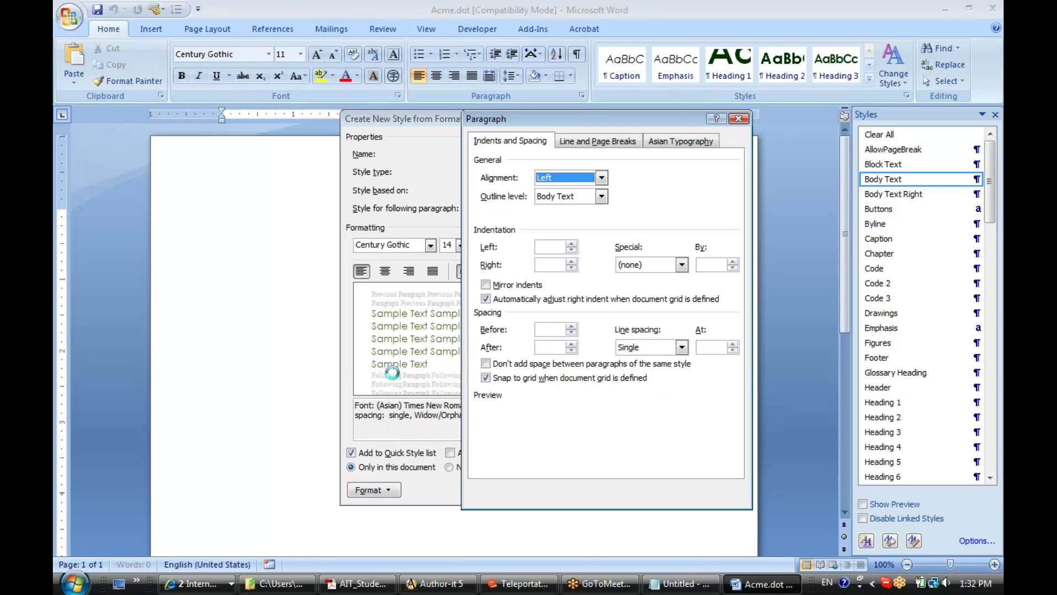
click(602, 178)
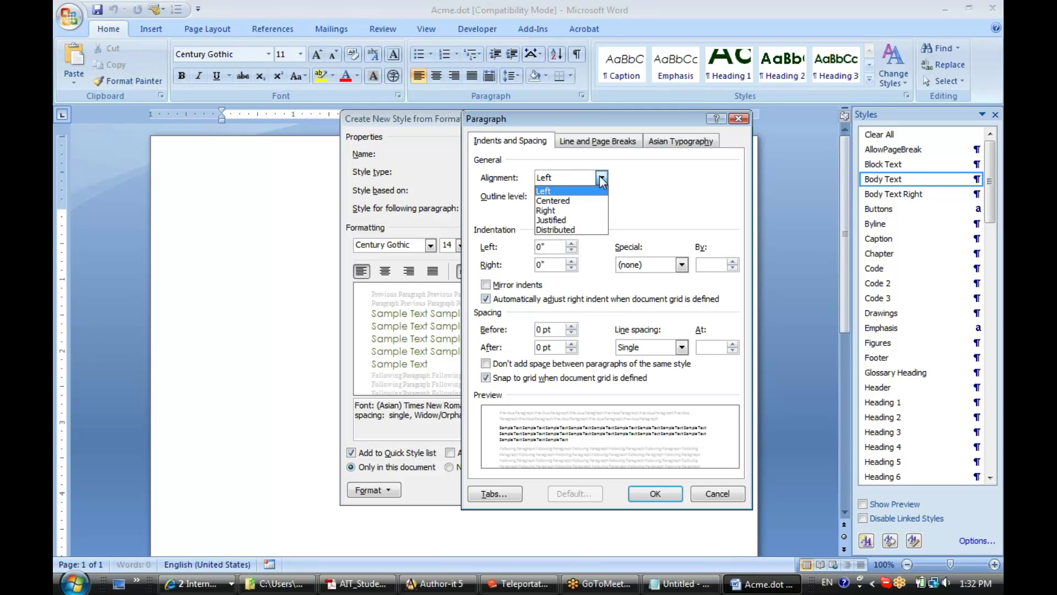
click(594, 199)
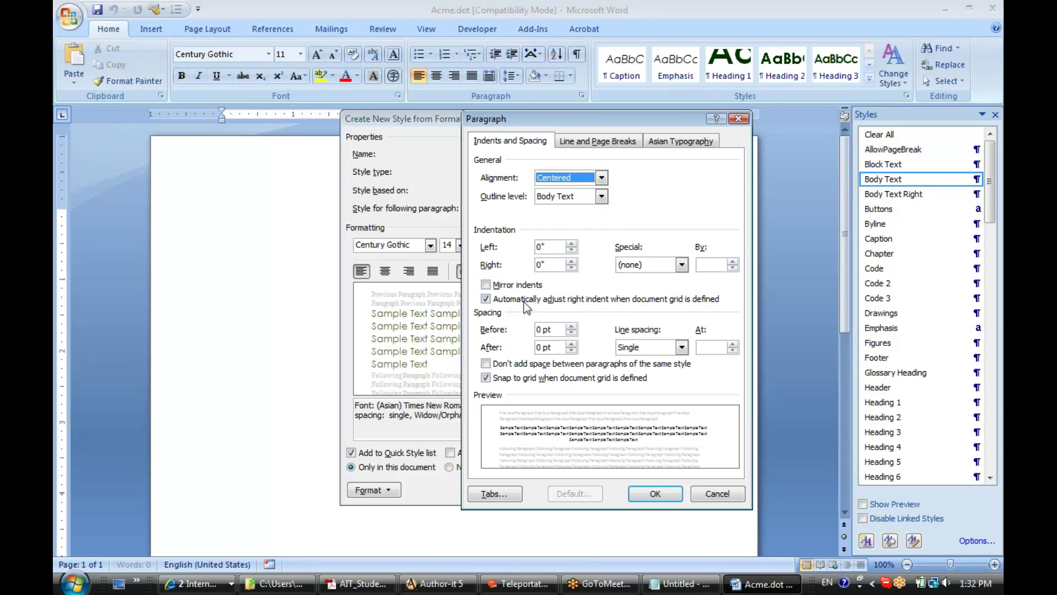
drag(549, 246, 517, 245)
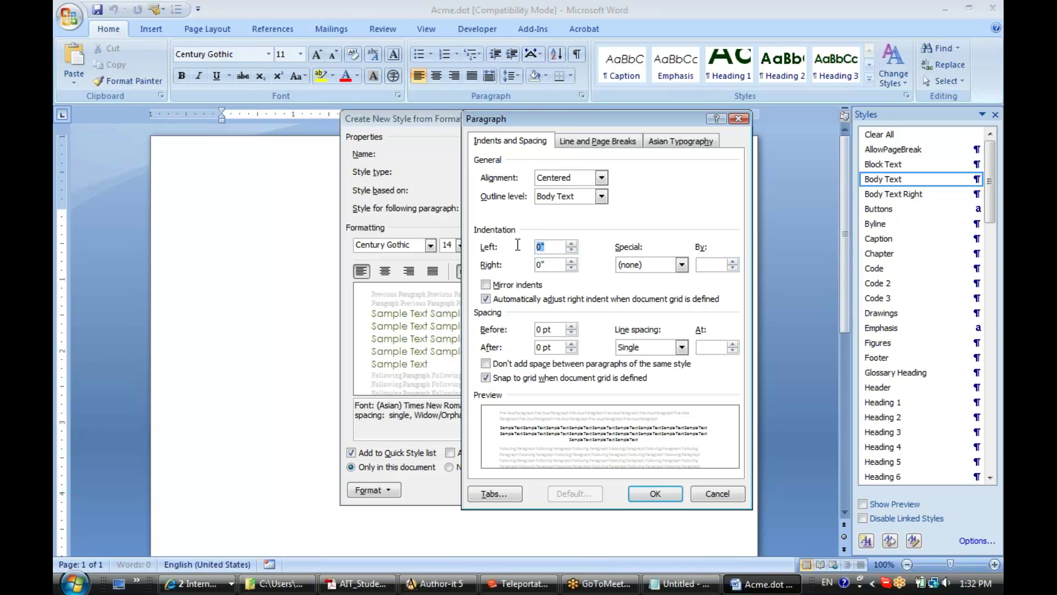
text(.5)
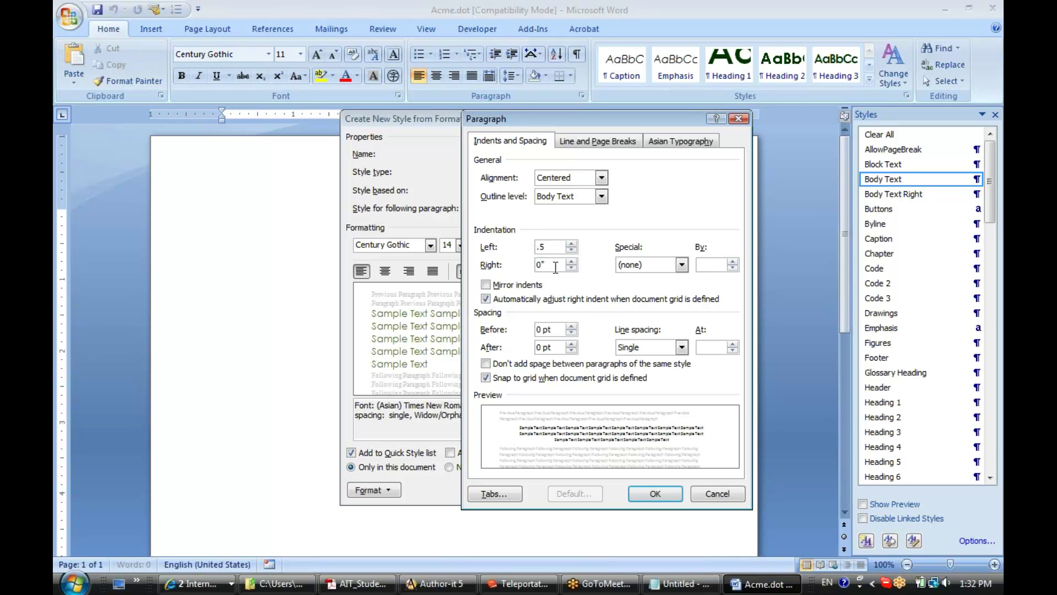
text(.5)
click(652, 494)
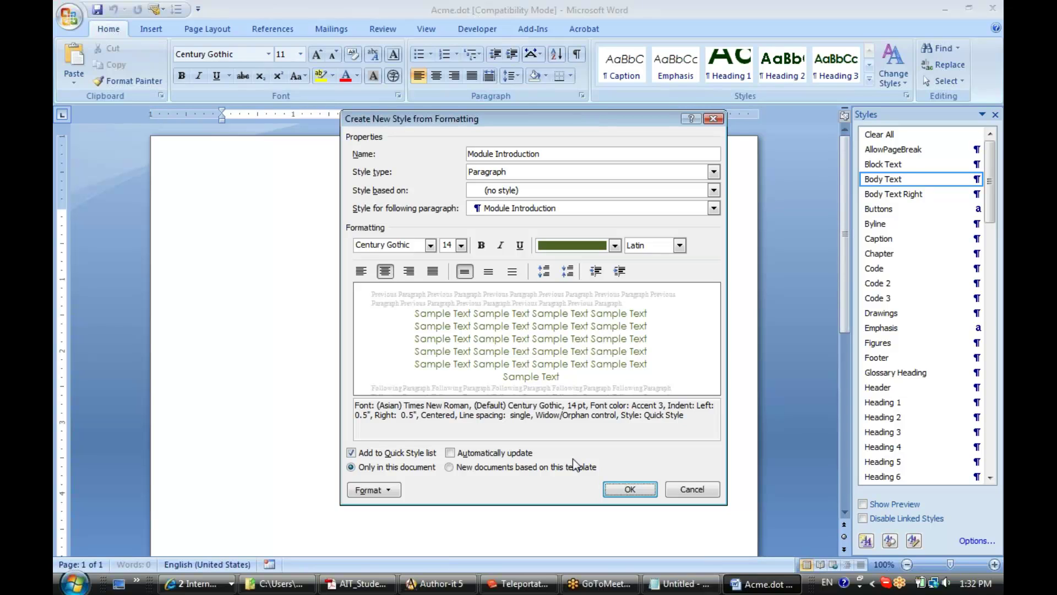
Make the Module Introduction style available to new documents based on this template, create it, and save the template
click(451, 468)
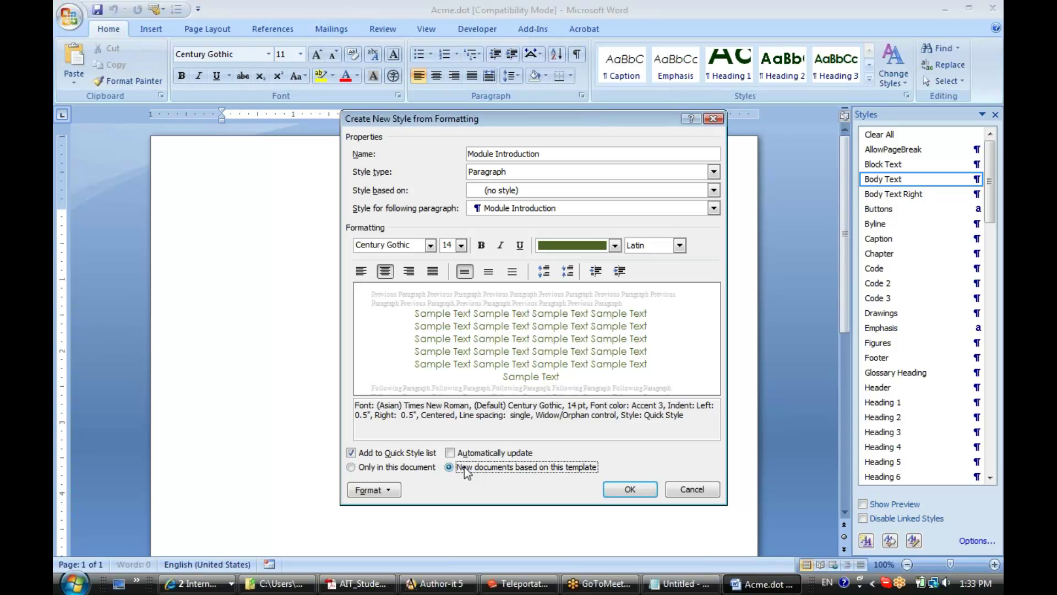
click(638, 489)
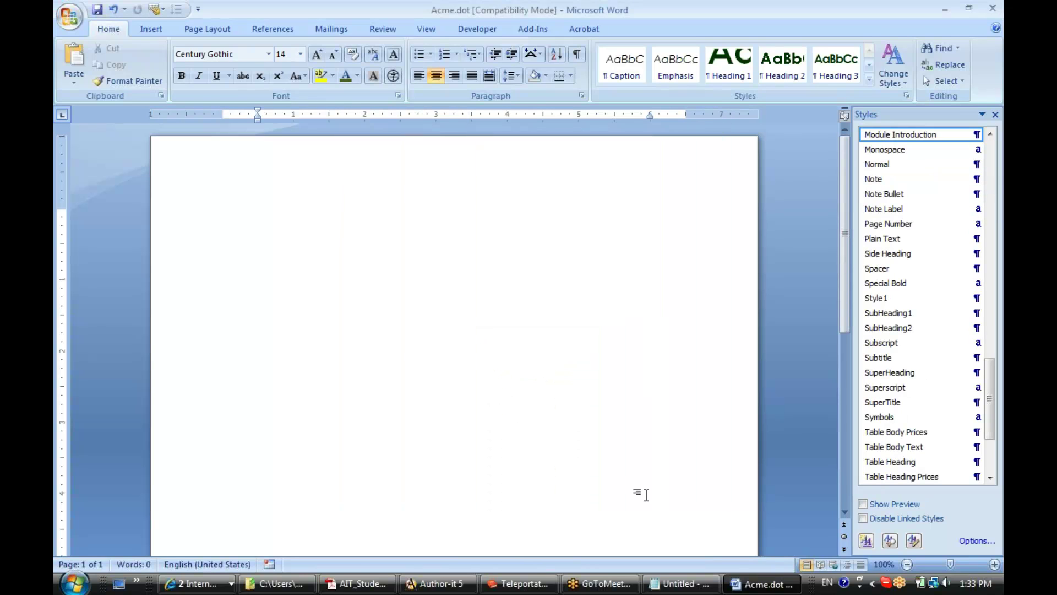
mouse_move(892, 135)
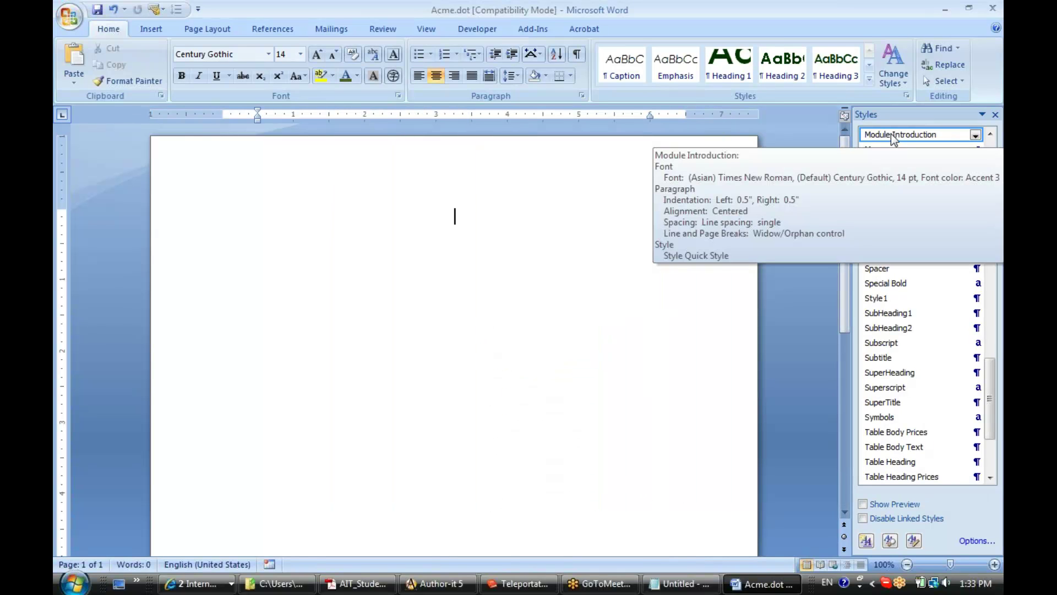
click(98, 11)
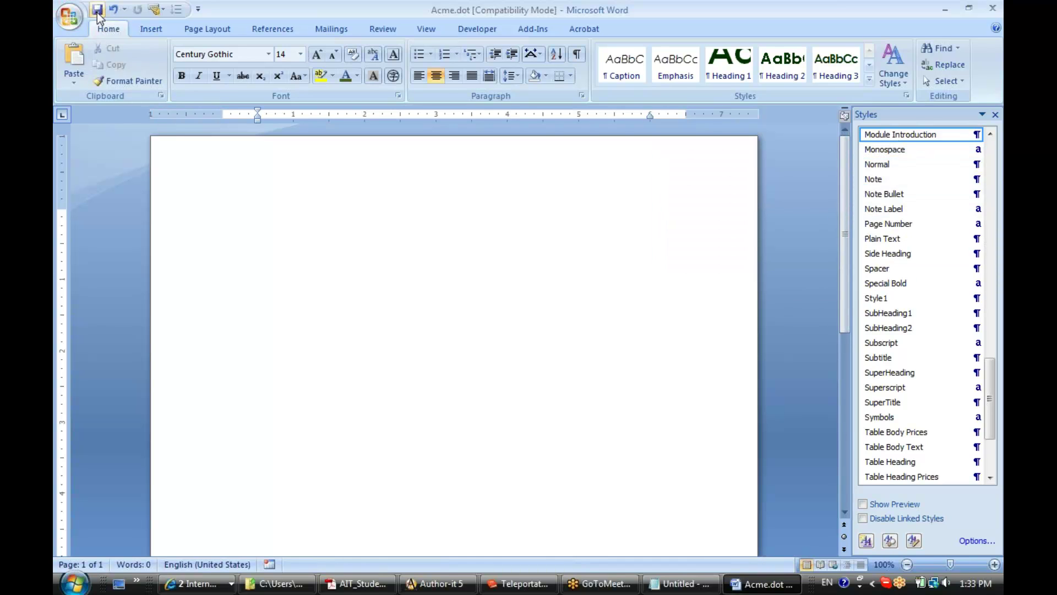